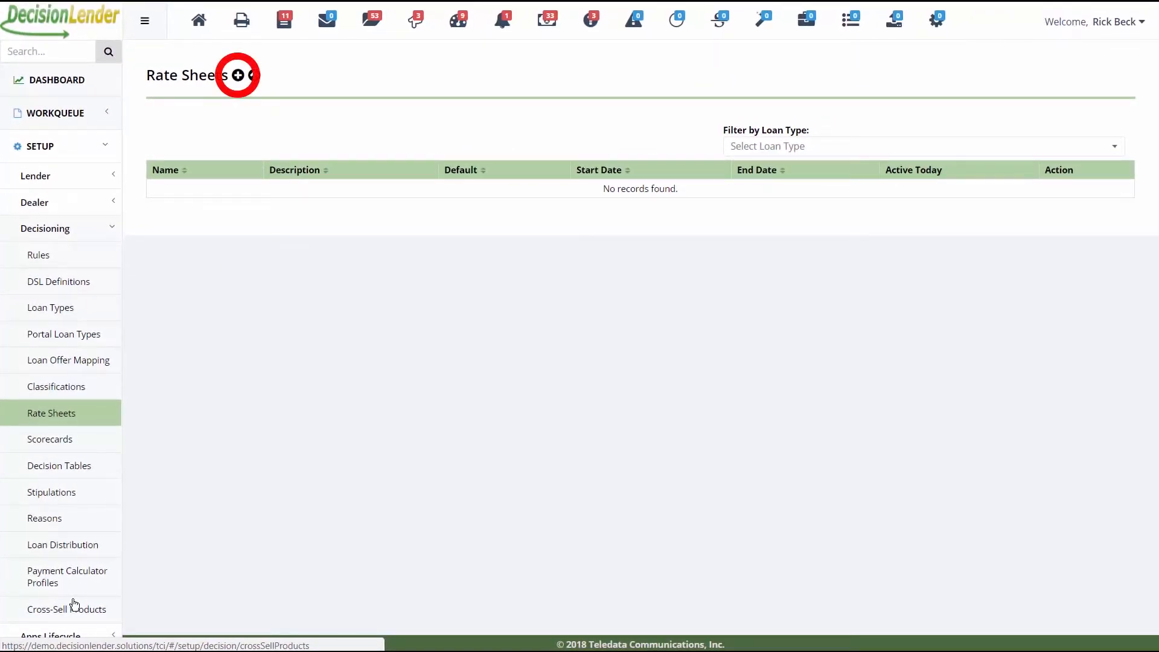
- Start a new rate sheet with loan type Auto Direct, name Test Rate Sheet and description Test
click(238, 76)
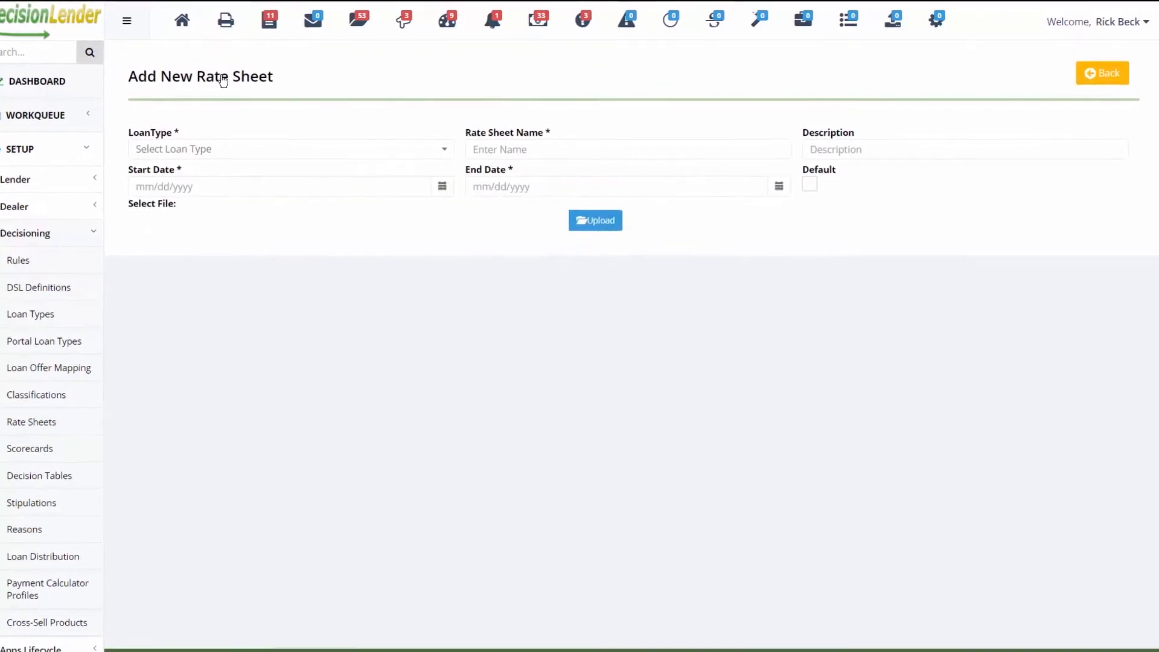
click(200, 152)
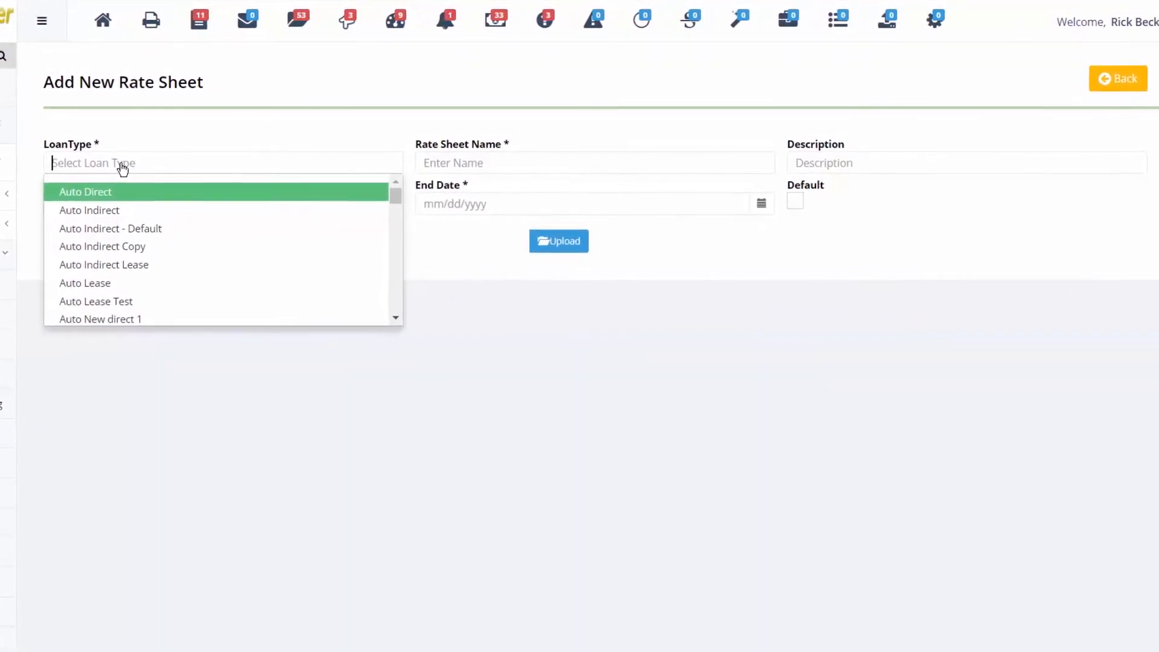
click(102, 197)
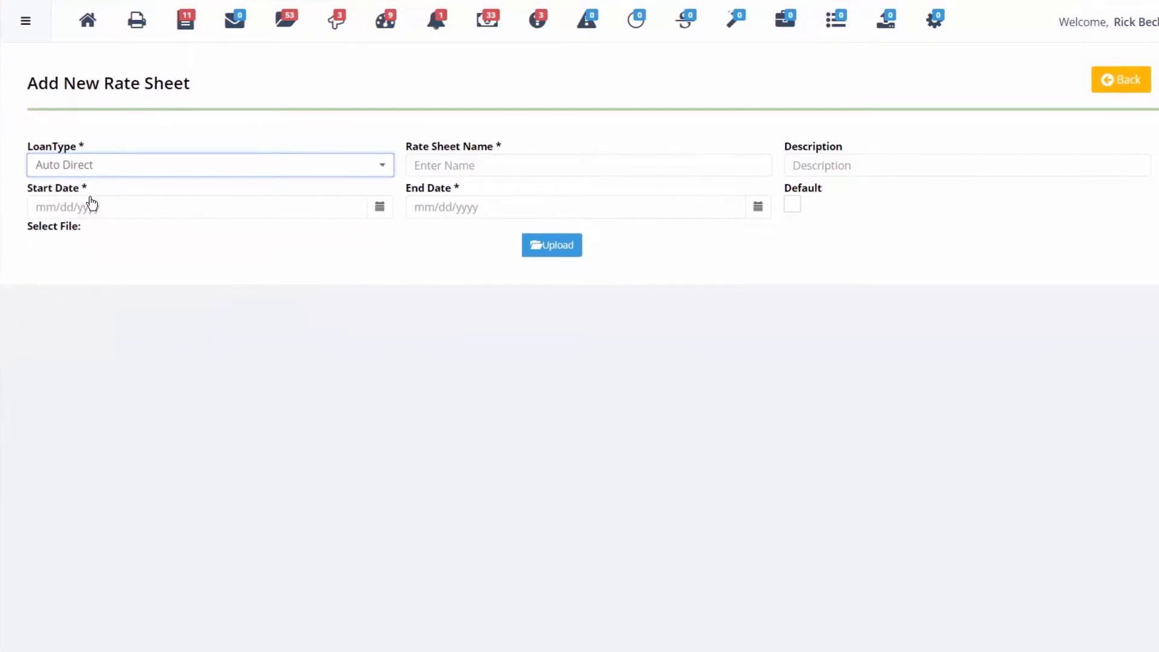
click(441, 171)
text(Test Rate Sheet)
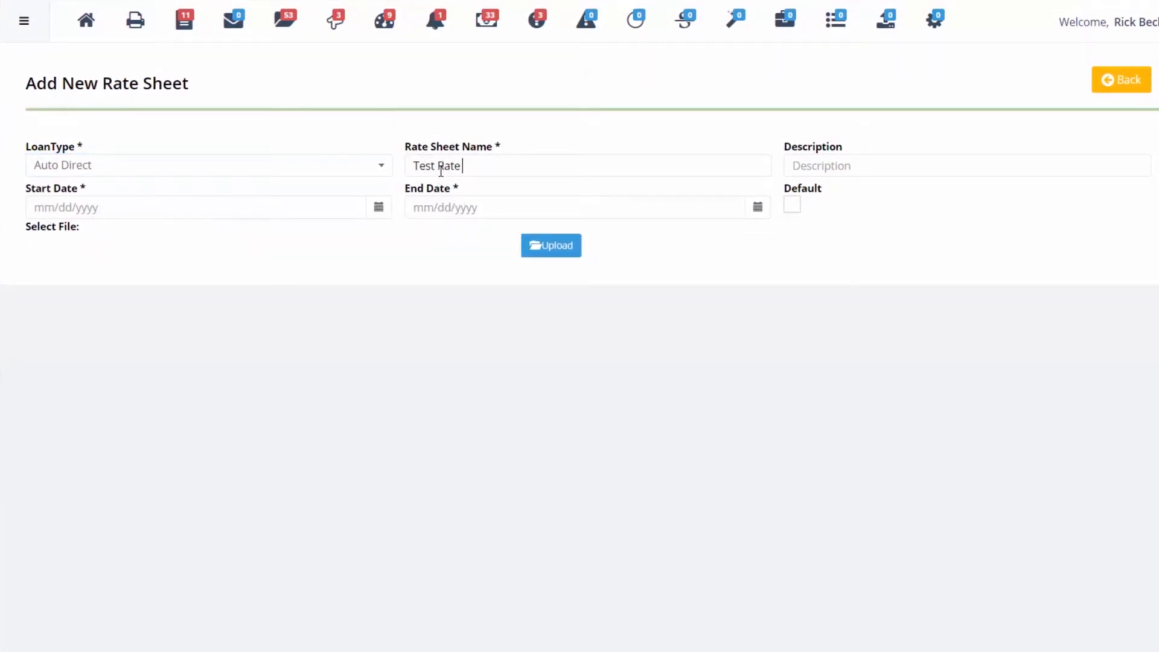
click(831, 169)
text(Test)
click(796, 204)
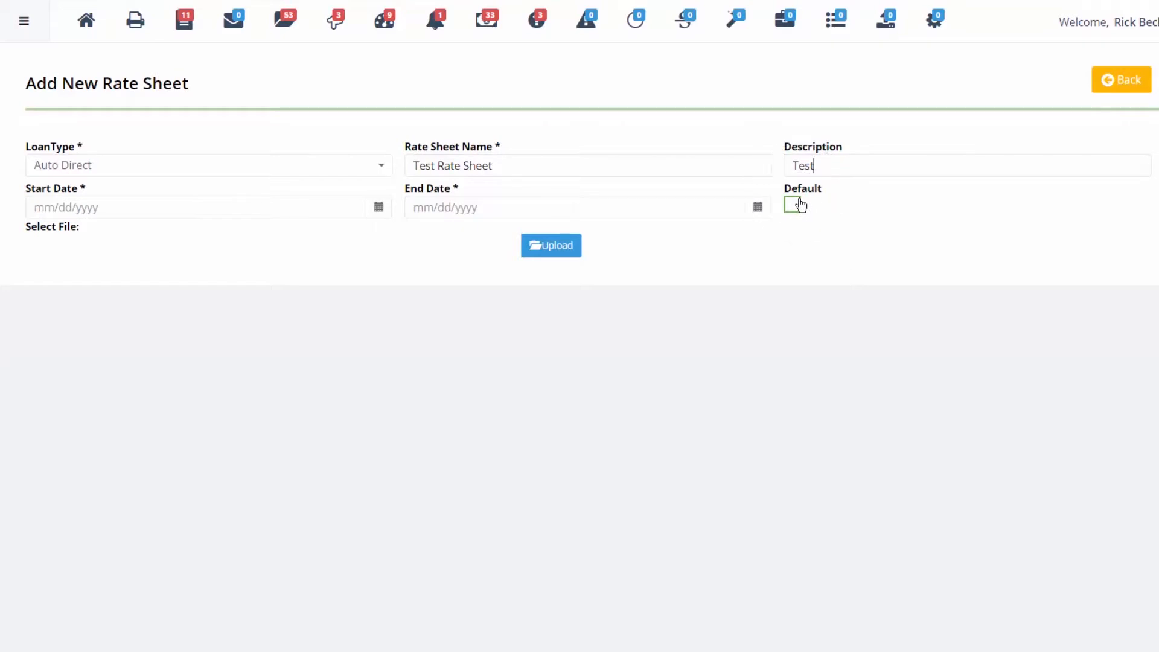
click(793, 205)
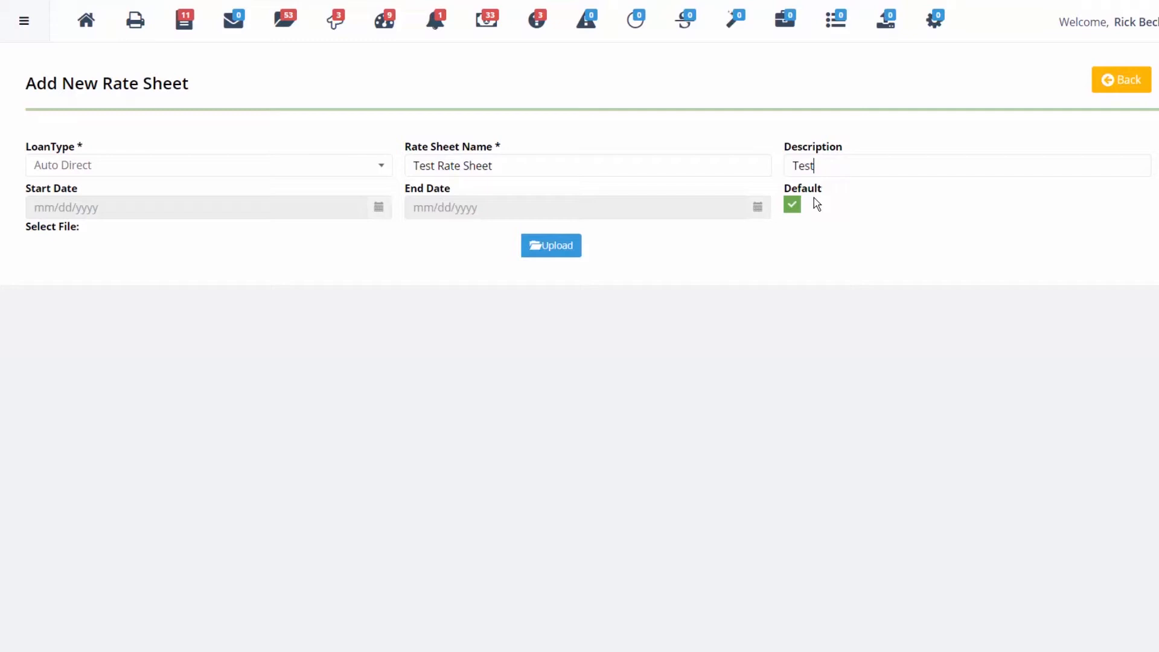
click(792, 205)
- Set the rate sheet's start date to 04/28/2018 and its end date to 05/12/2018
click(379, 208)
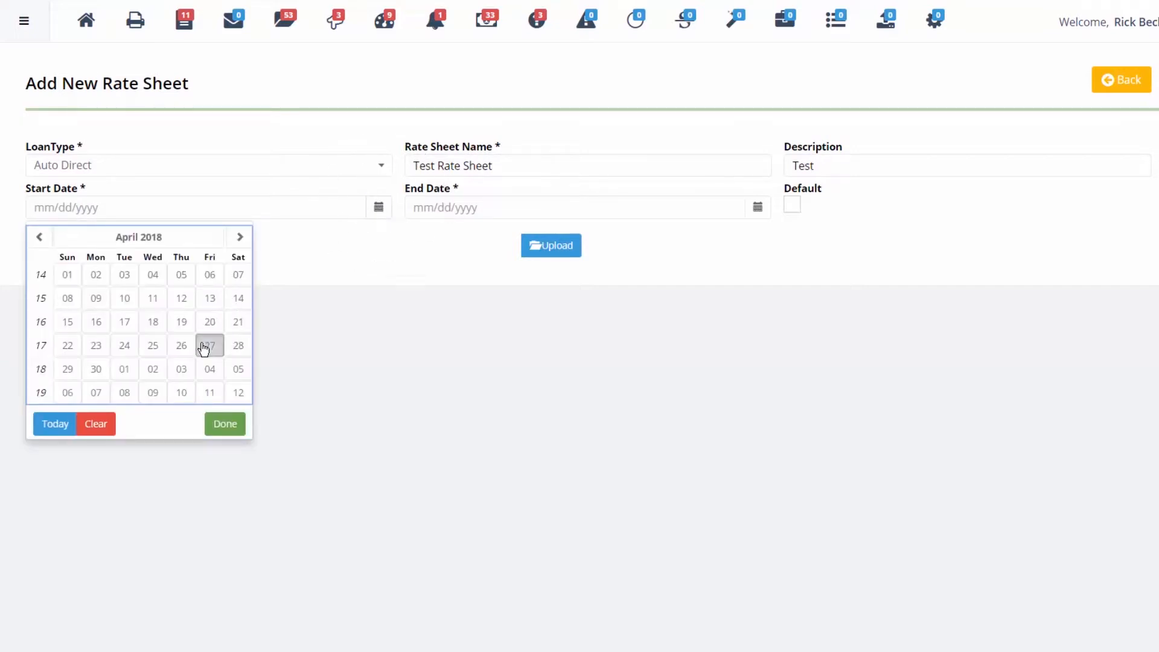
click(237, 350)
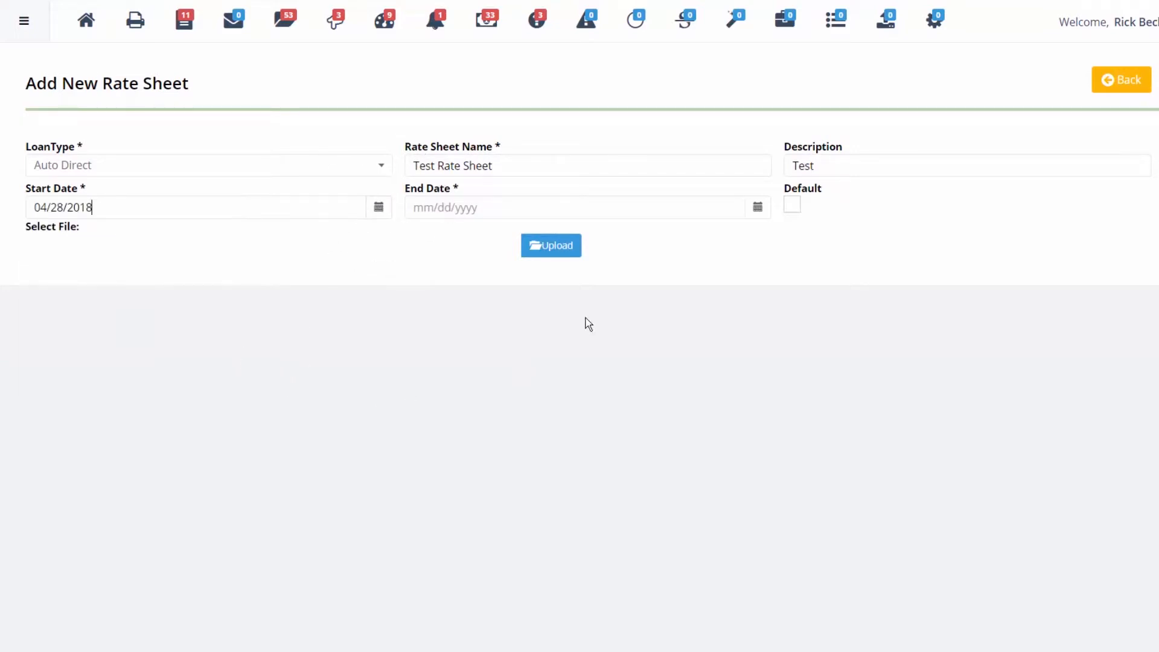
click(757, 207)
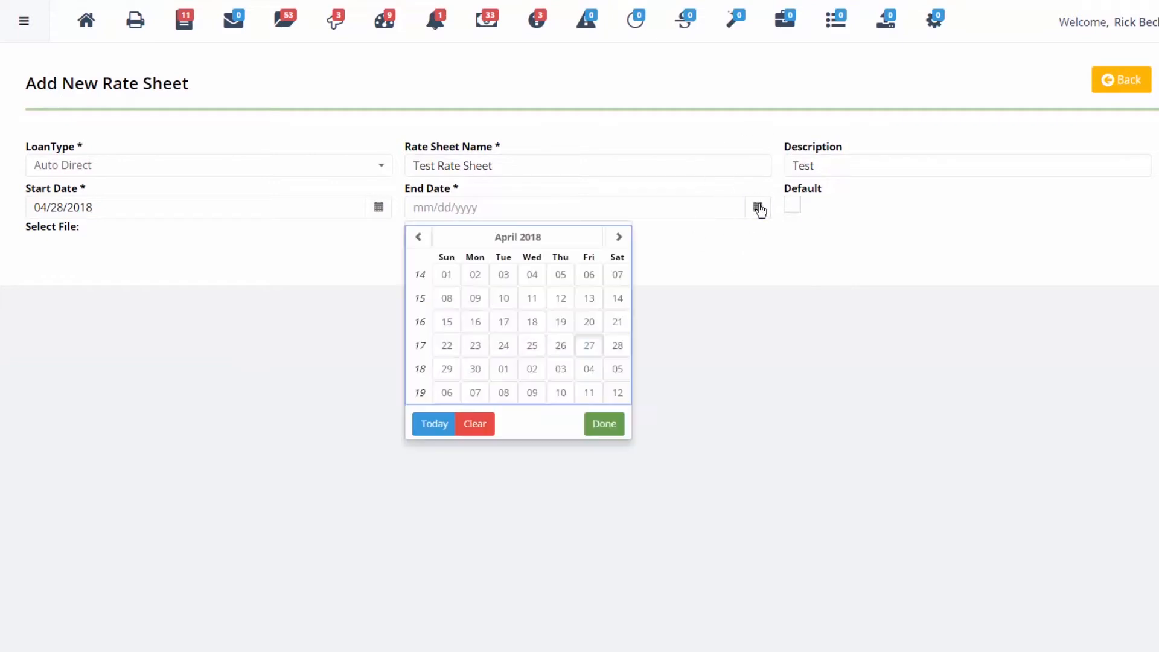
click(610, 391)
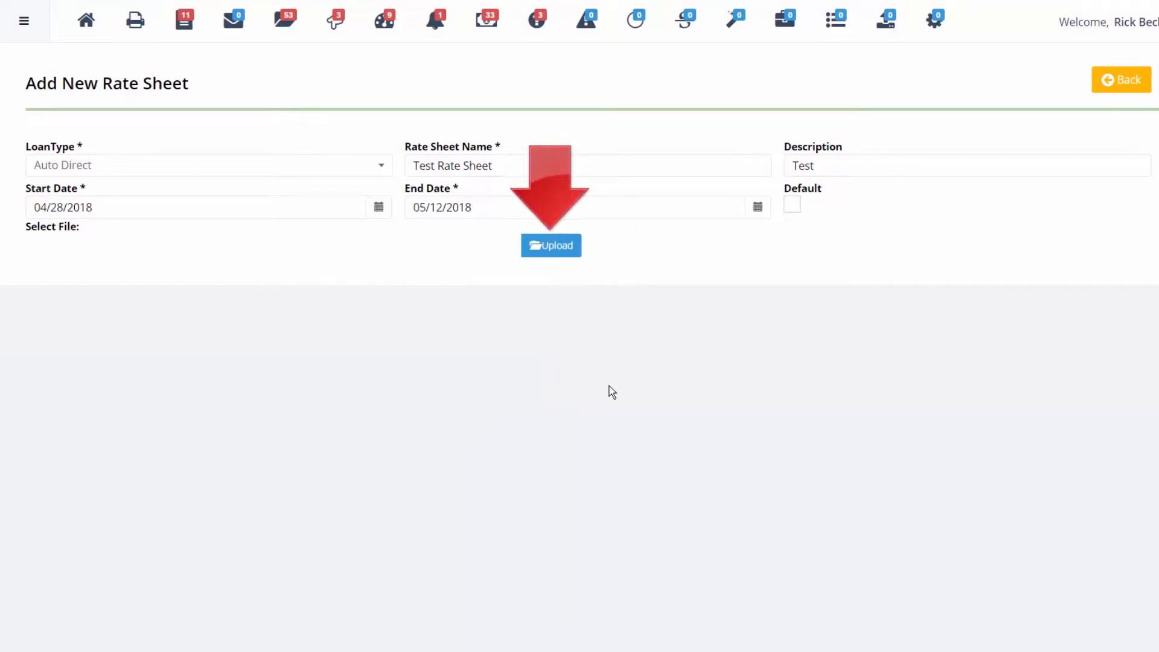
- Upload the test rate sheet.xlsx file from the Desktop to the new rate sheet
click(565, 253)
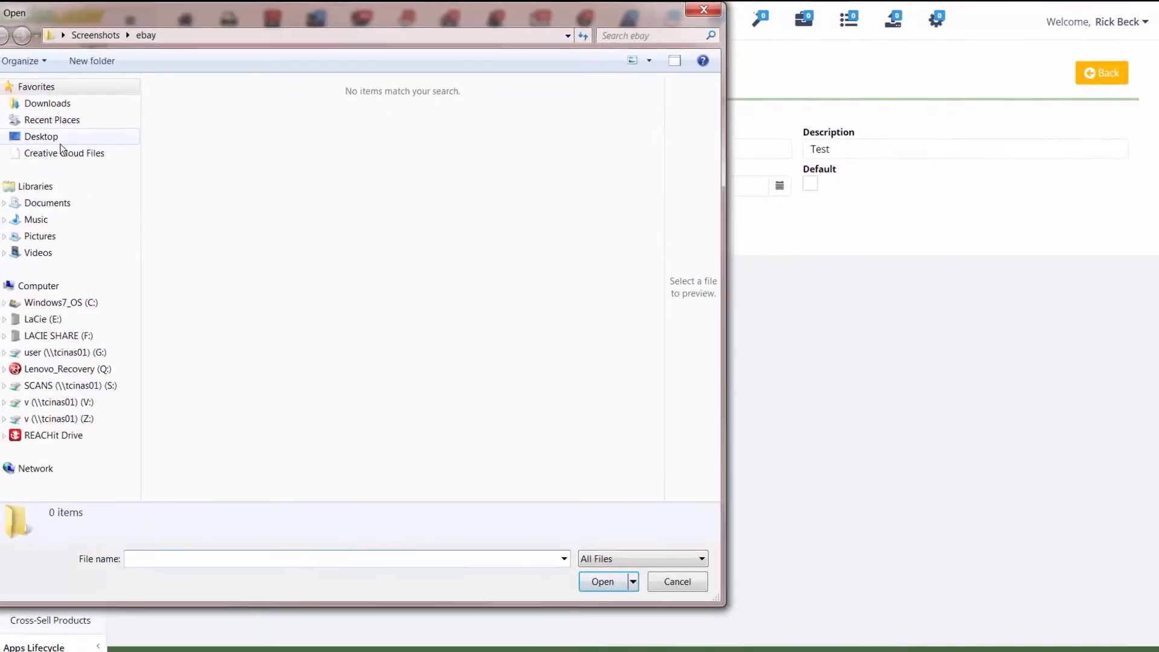
click(54, 138)
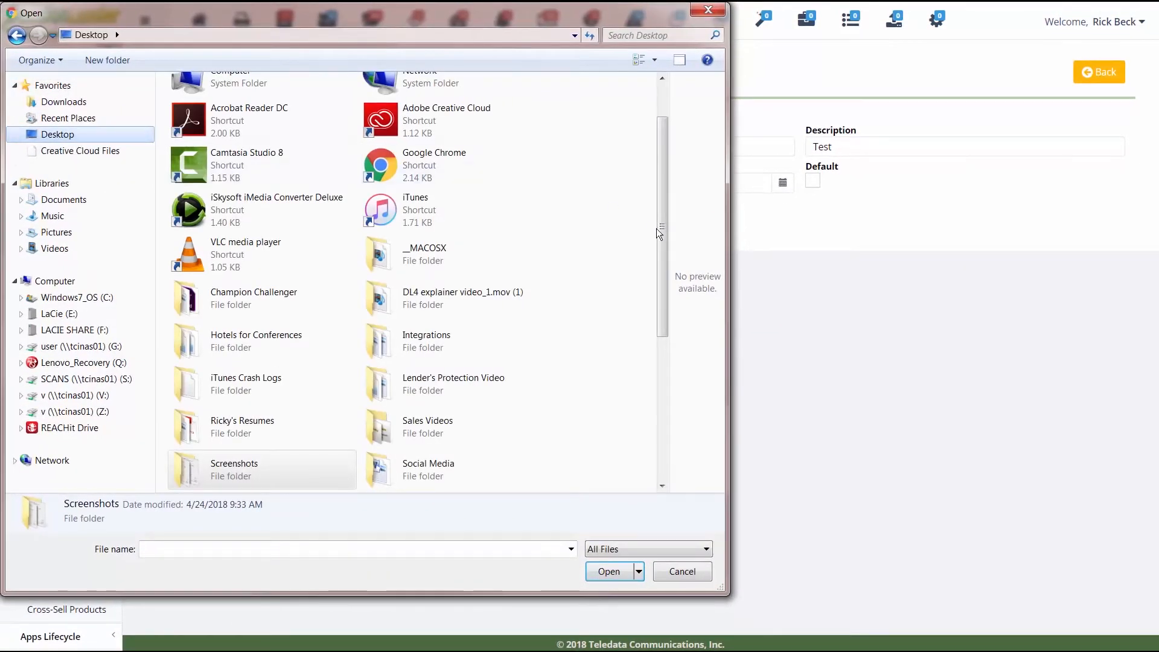
drag(658, 232, 654, 433)
click(251, 430)
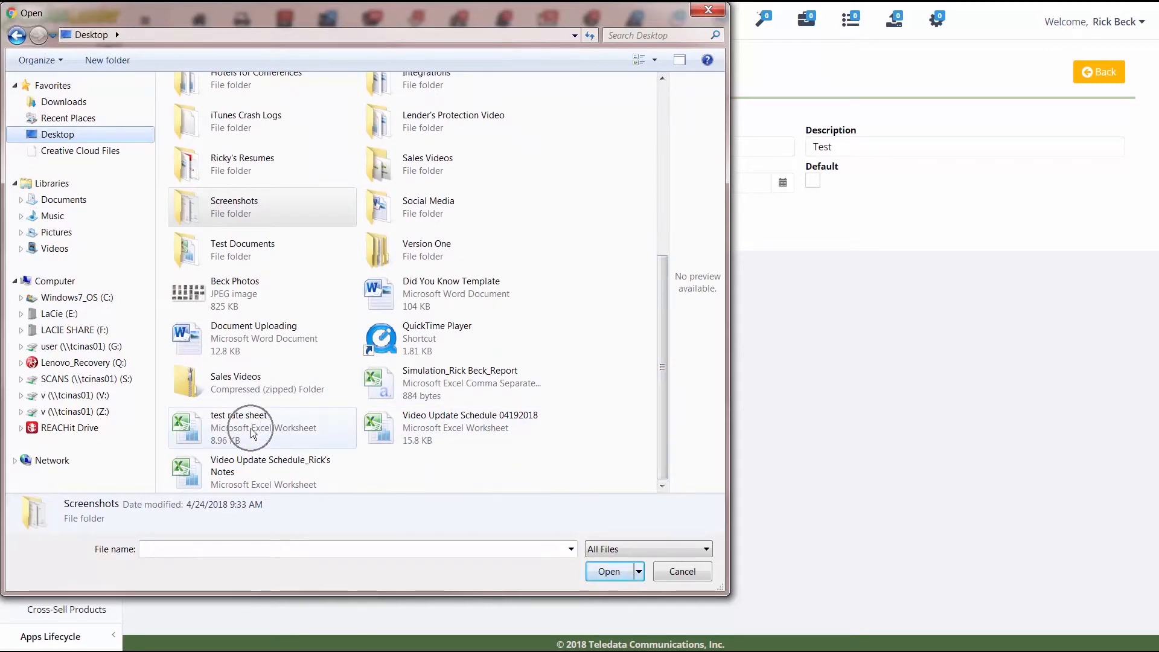
click(607, 571)
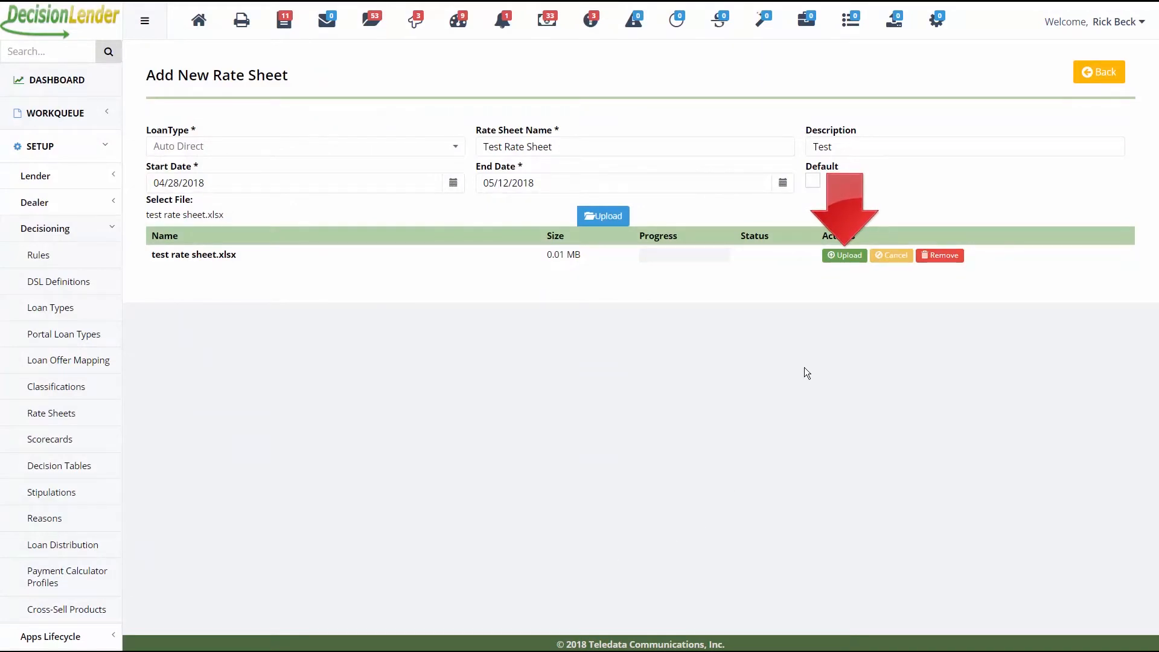
click(845, 266)
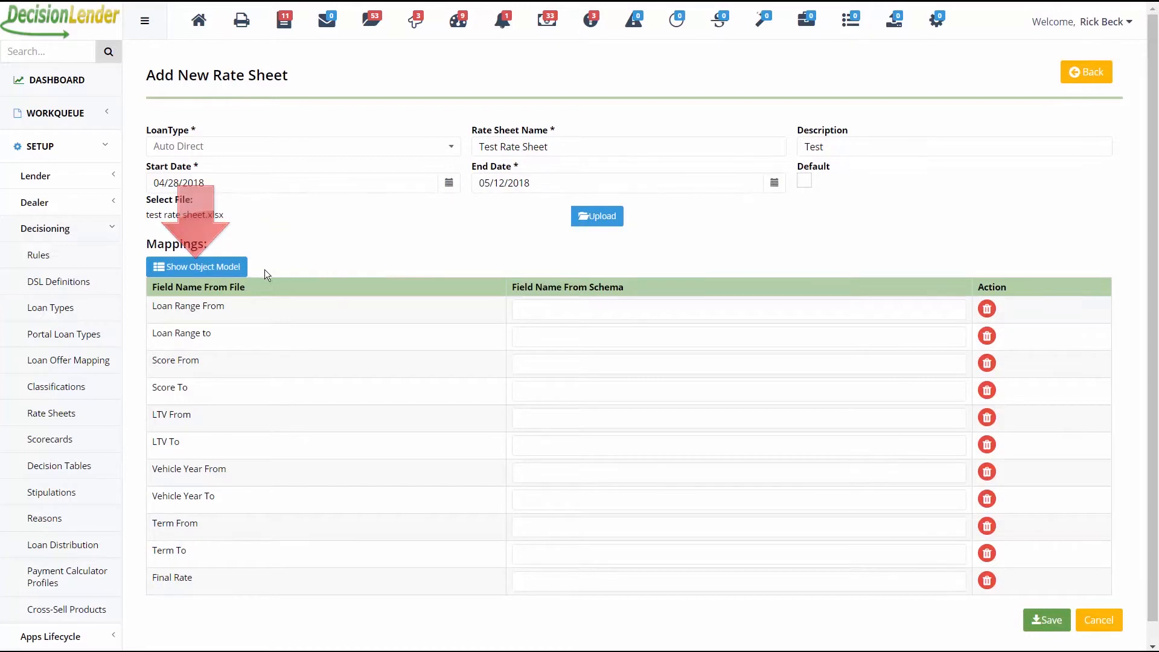
- Show the RateSheetEntry object model fields and map Loan Range From to amountFinanced1 and Loan Range to to amountFinanced2
click(229, 273)
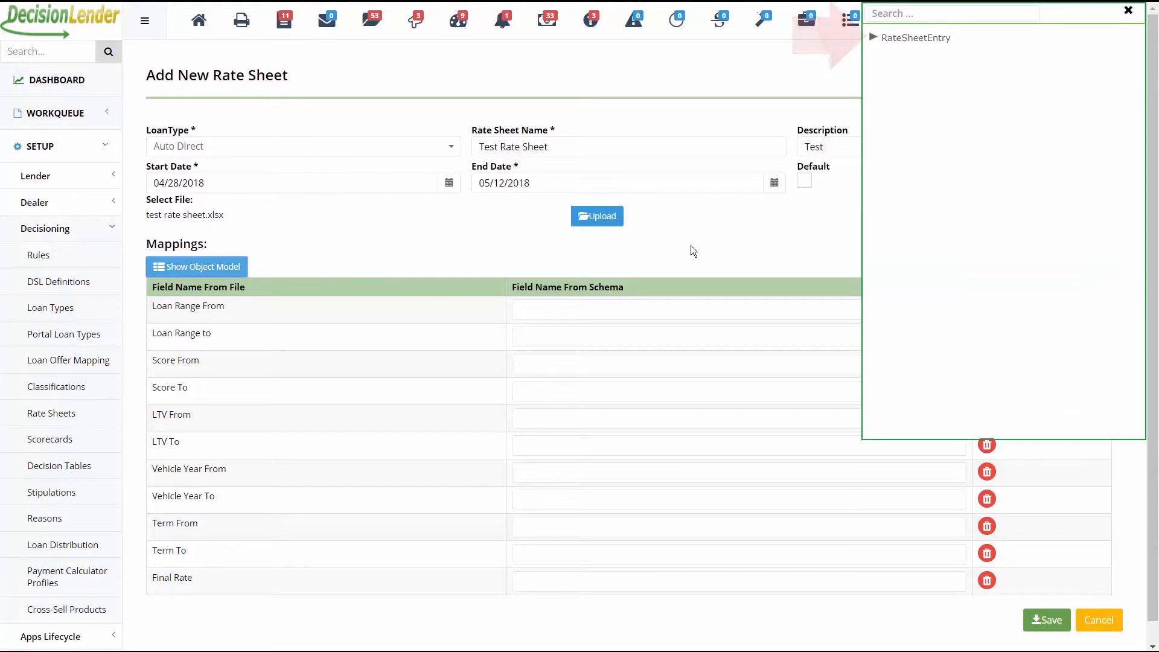
click(873, 39)
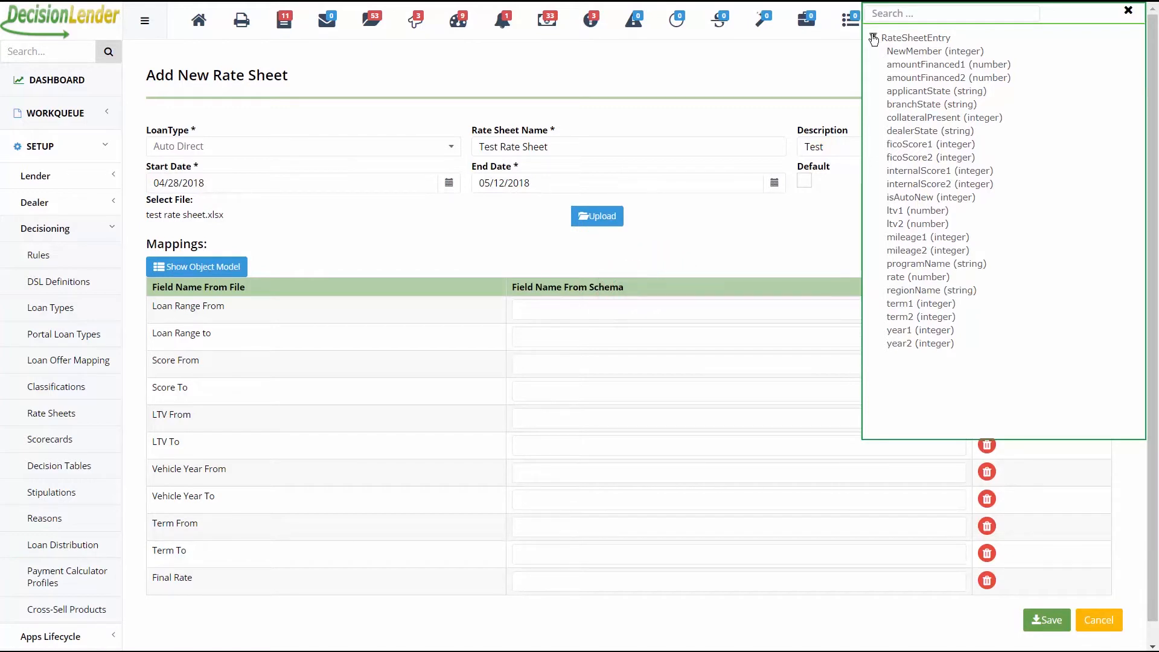
click(914, 66)
drag(916, 70, 600, 311)
click(908, 78)
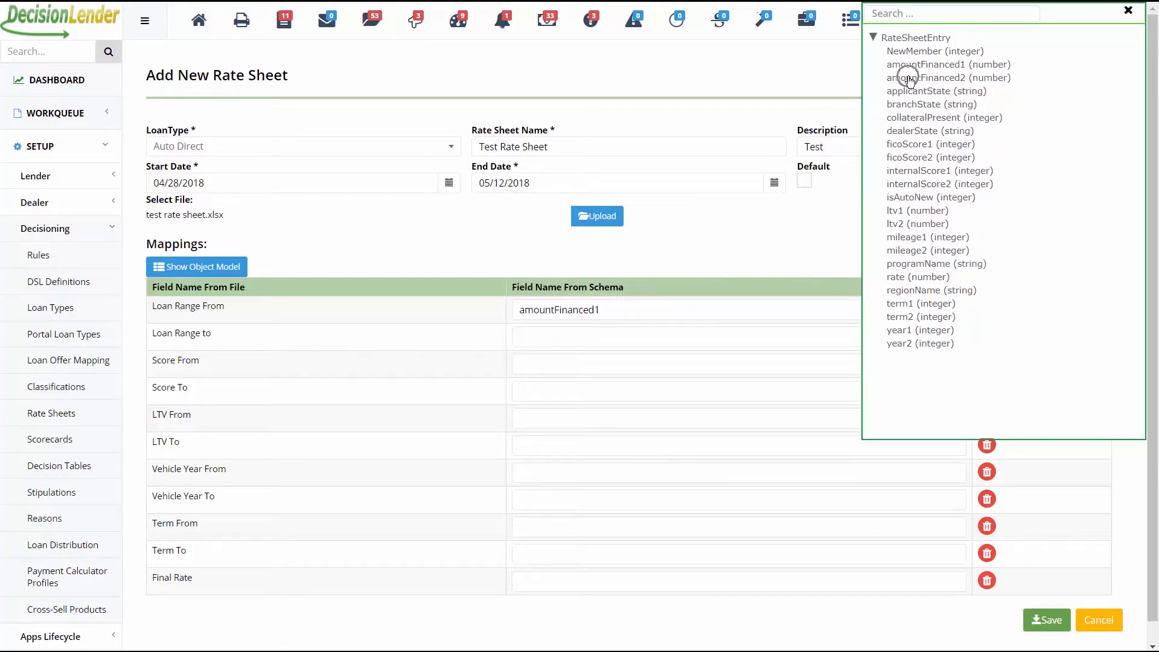
drag(909, 78, 554, 342)
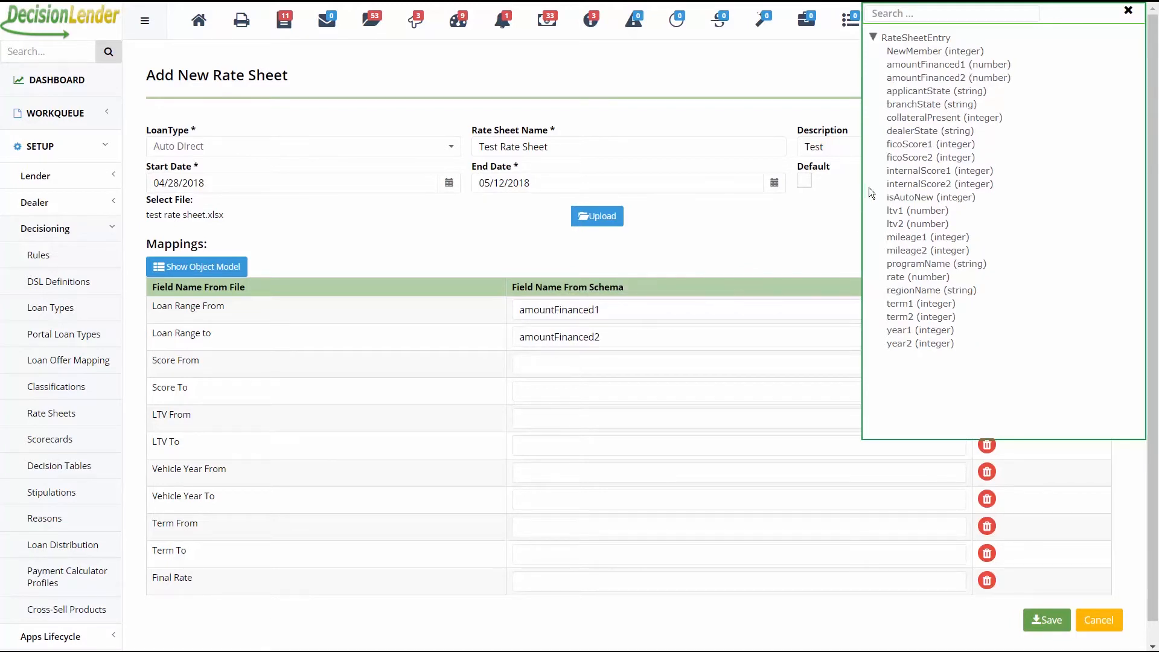
- Map Score From and Score To to ficoScore1 and ficoScore2, and LTV From and LTV To to ltv1 and ltv2
click(896, 145)
drag(895, 147, 560, 373)
drag(895, 159, 528, 392)
drag(895, 211, 526, 422)
drag(895, 223, 524, 456)
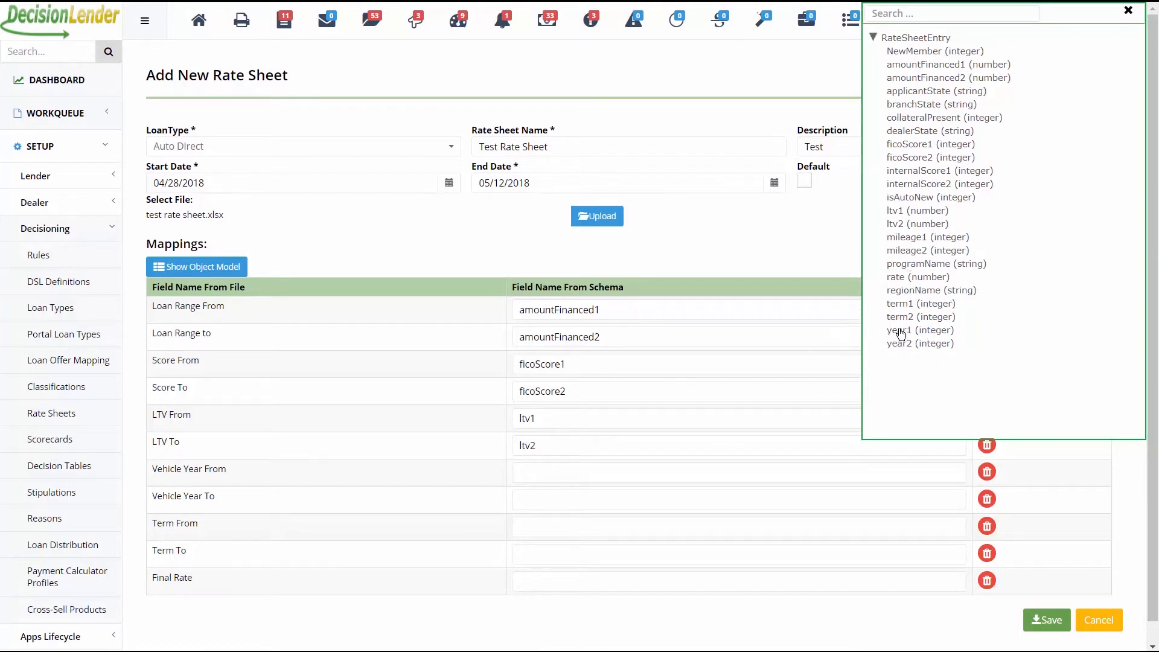
- Map Vehicle Year From/To to year1/year2, Term From/To to term1/term2 and Final Rate to rate, and save the rate sheet
drag(898, 331, 551, 477)
drag(900, 346, 519, 505)
drag(896, 303, 549, 527)
drag(895, 316, 543, 551)
drag(895, 276, 546, 577)
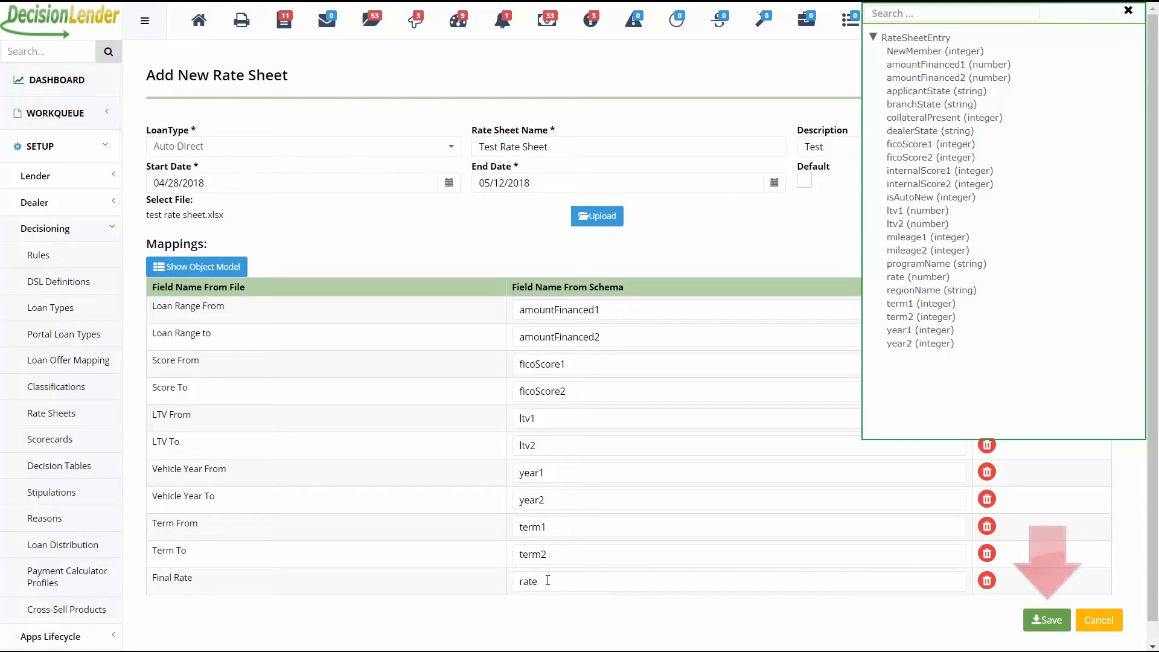
click(1049, 621)
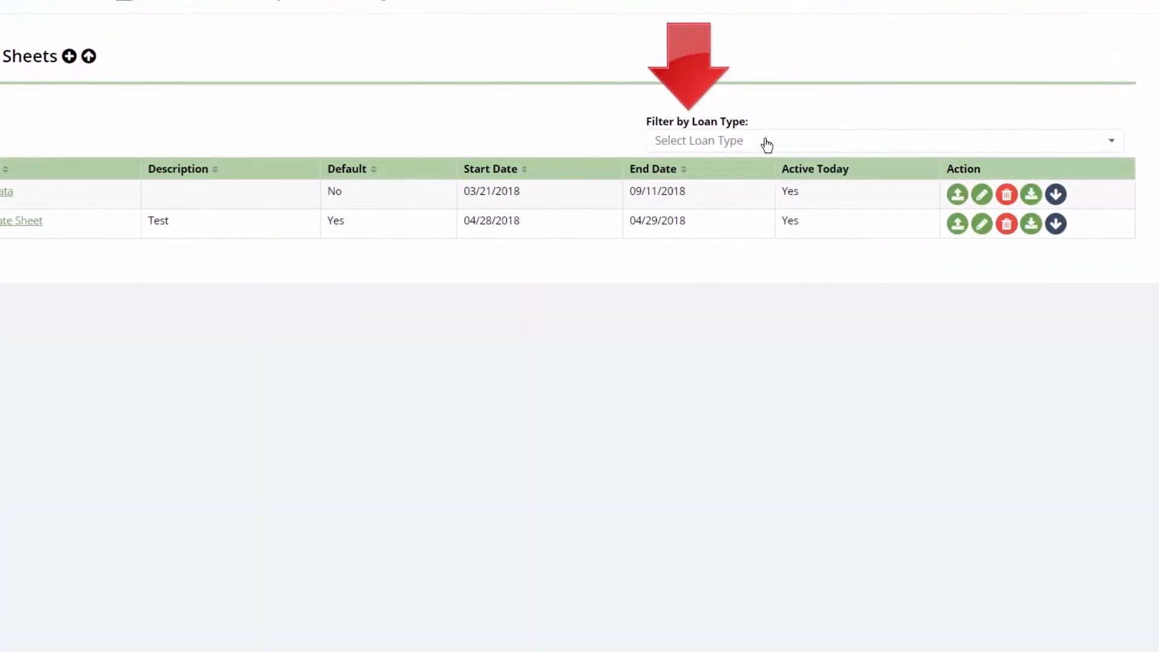
- Filter the rate sheets by the Auto Direct loan type and open the Test Data rate sheet for editing
click(789, 142)
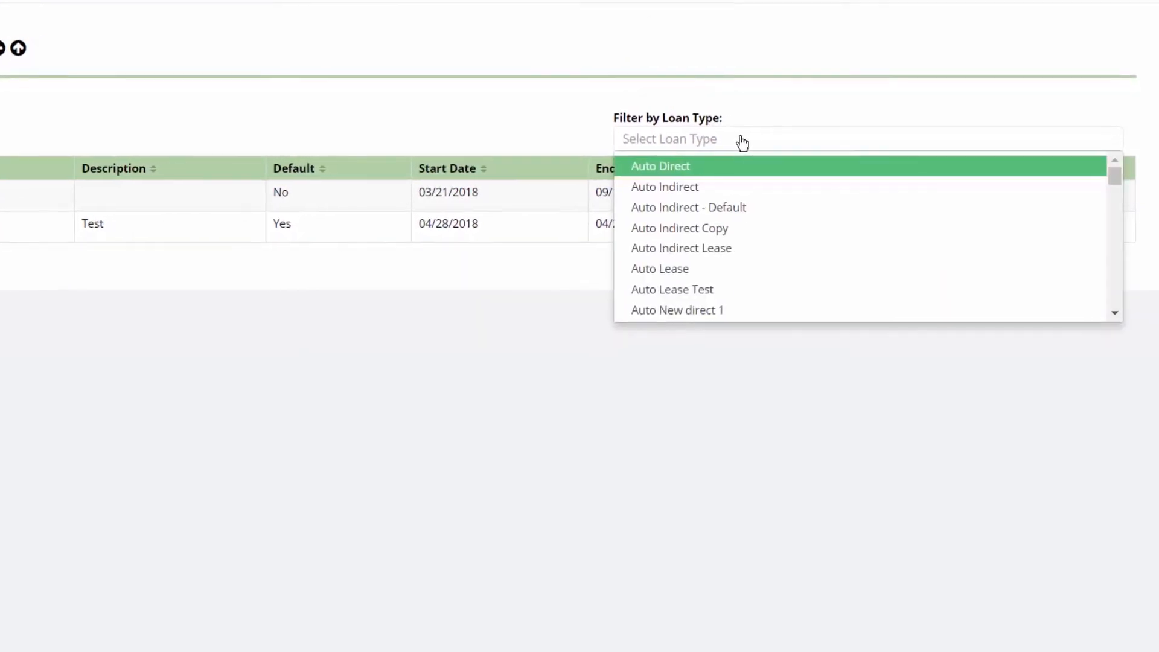
click(724, 175)
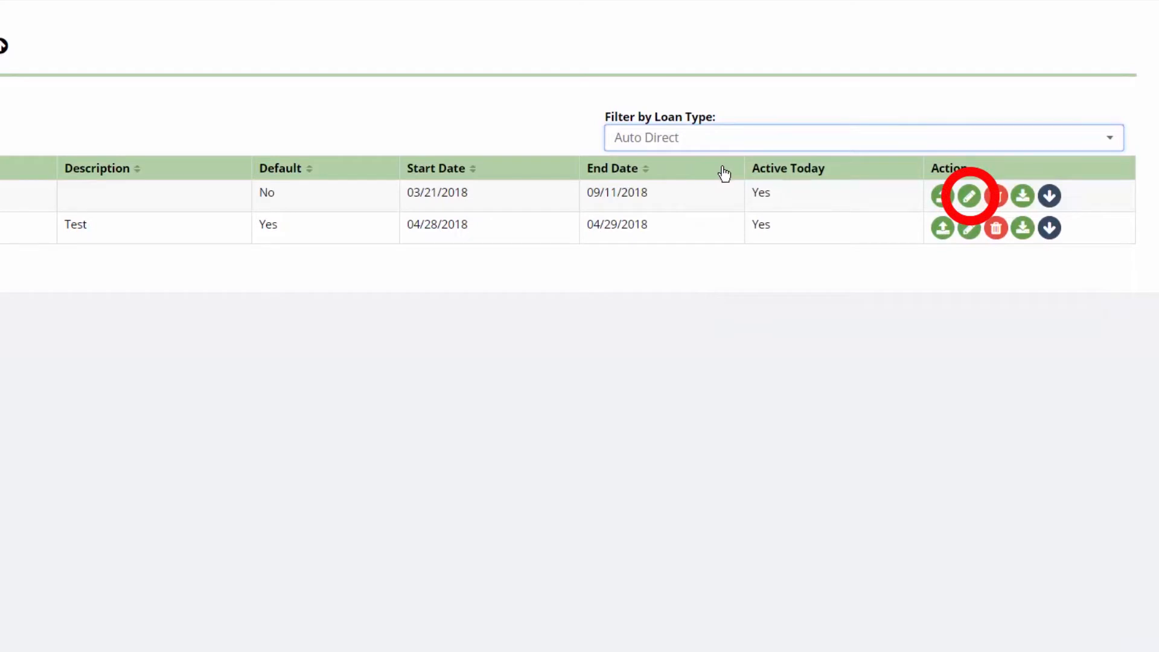
click(968, 199)
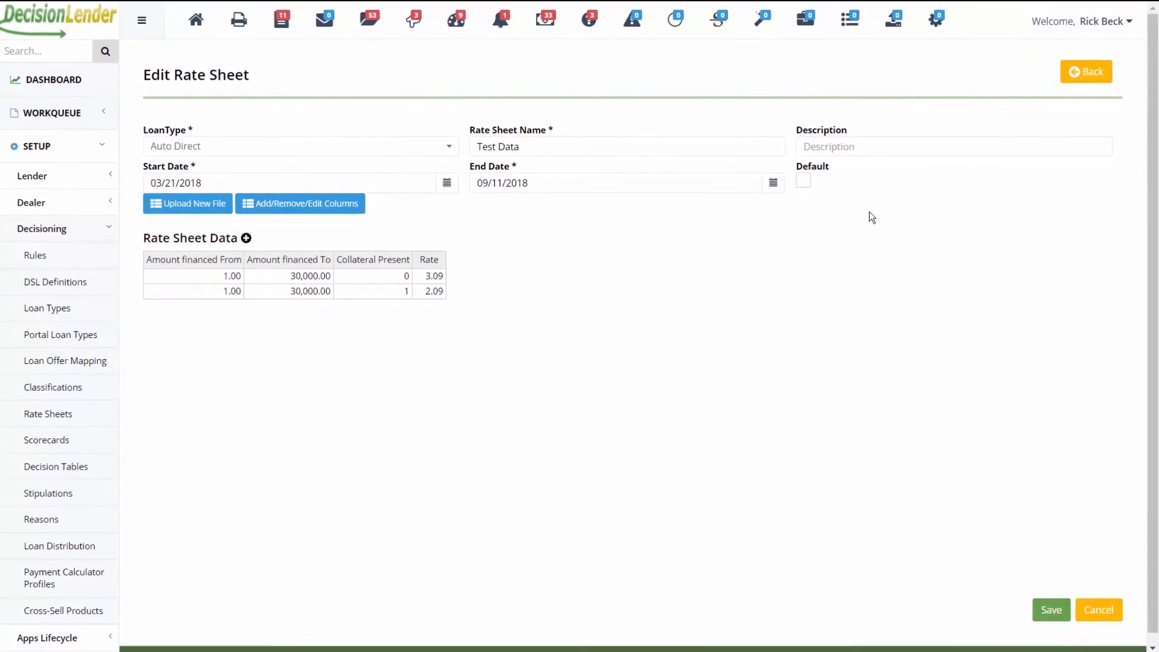
- Set Collateral Present to 1 in the first row and 2 in the second row of the rate sheet data
click(398, 273)
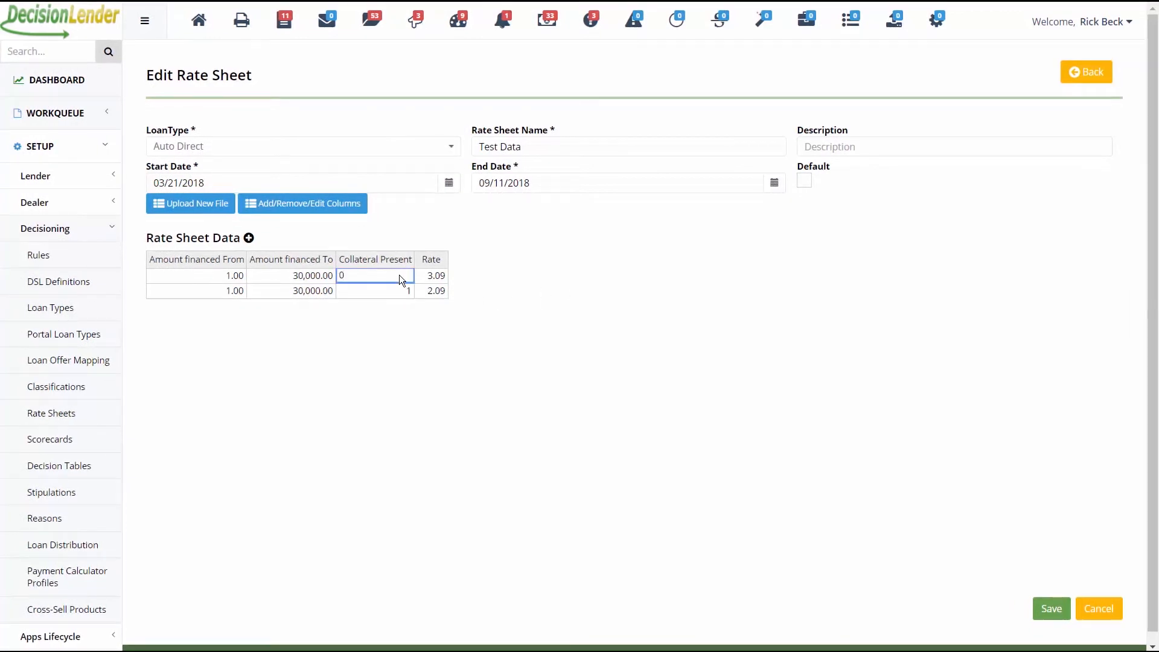
key(BackSpace)
text(1)
click(396, 290)
text(2)
click(416, 331)
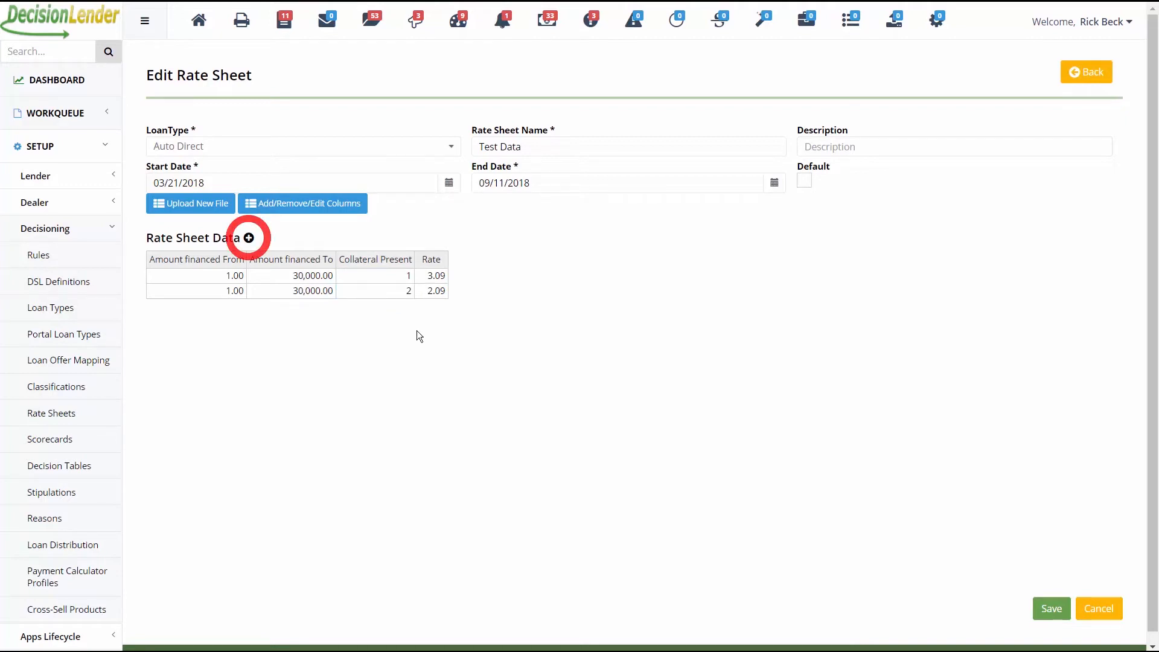
- Add a data row with amount financed 1.00 to 35,000.00, Collateral Present 3 and rate 2.05, and save the rate sheet
click(250, 239)
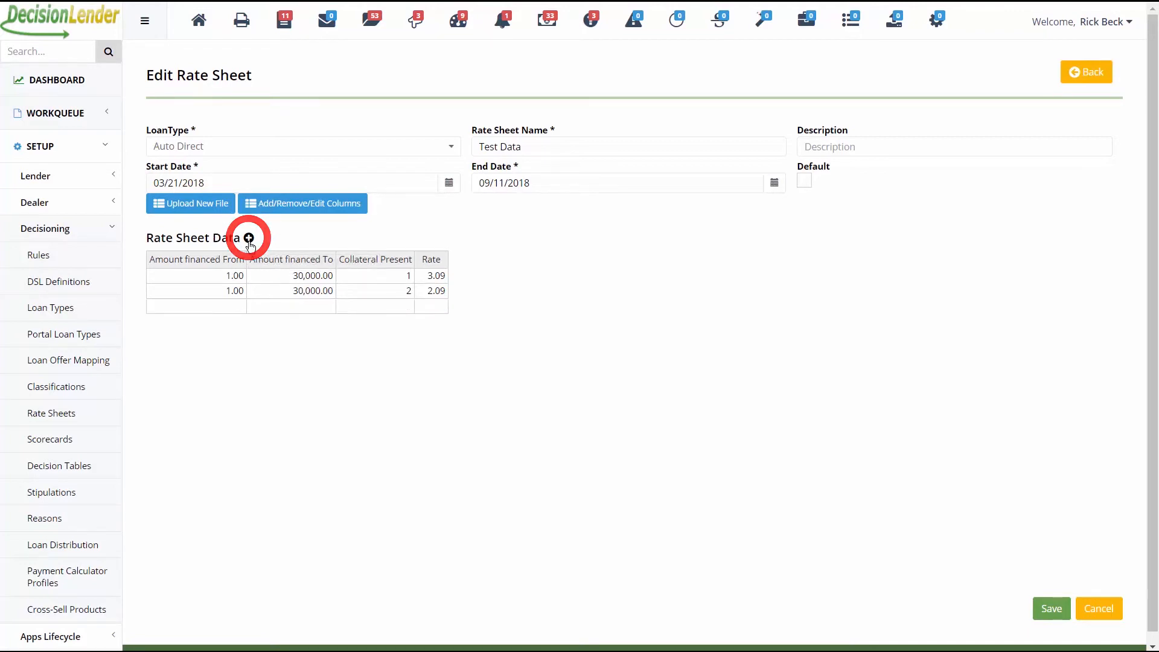
click(236, 306)
text(1.0)
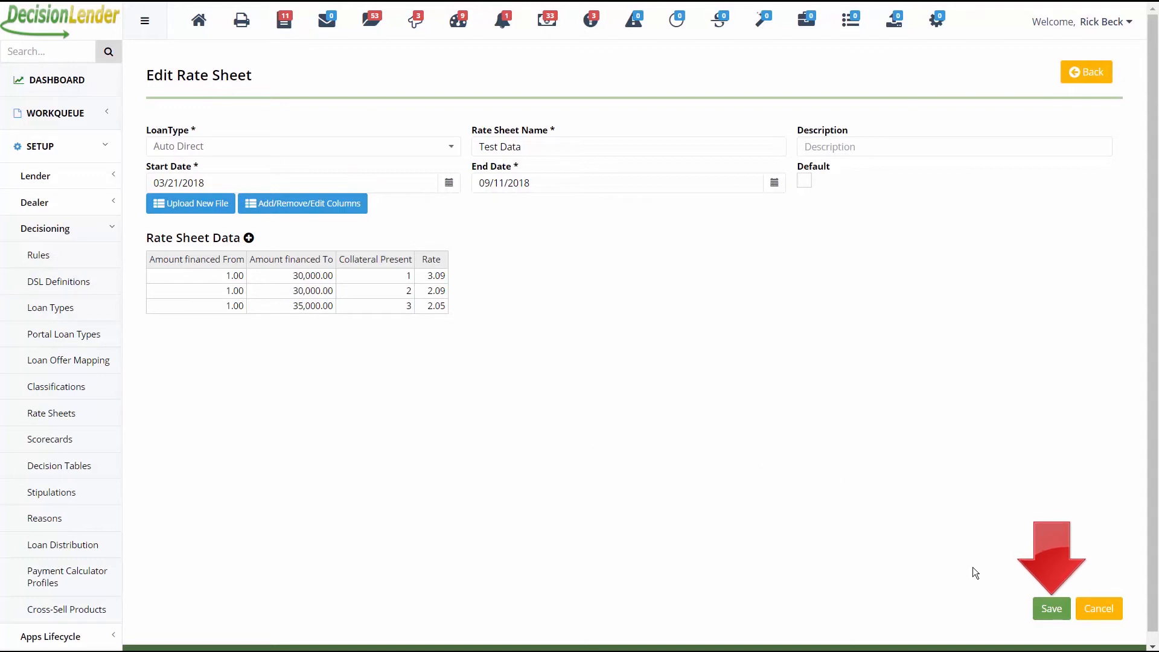
click(1050, 608)
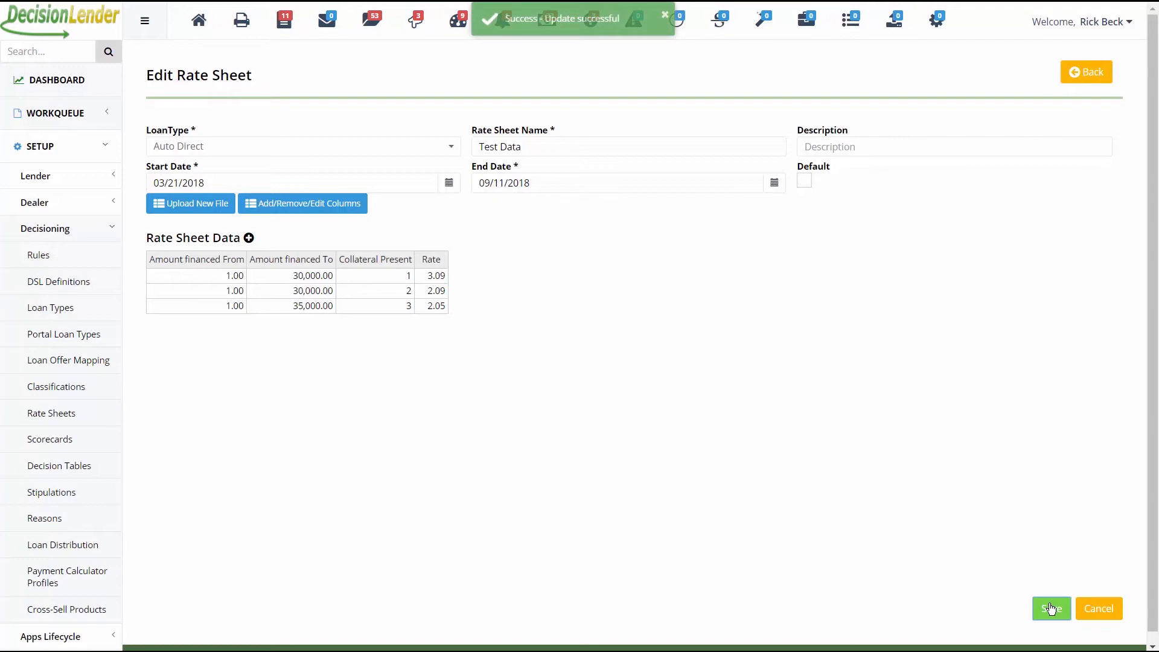
- Upload test rate sheet.xlsx from the Desktop to the Test Data rate sheet and save the field mappings
click(1092, 72)
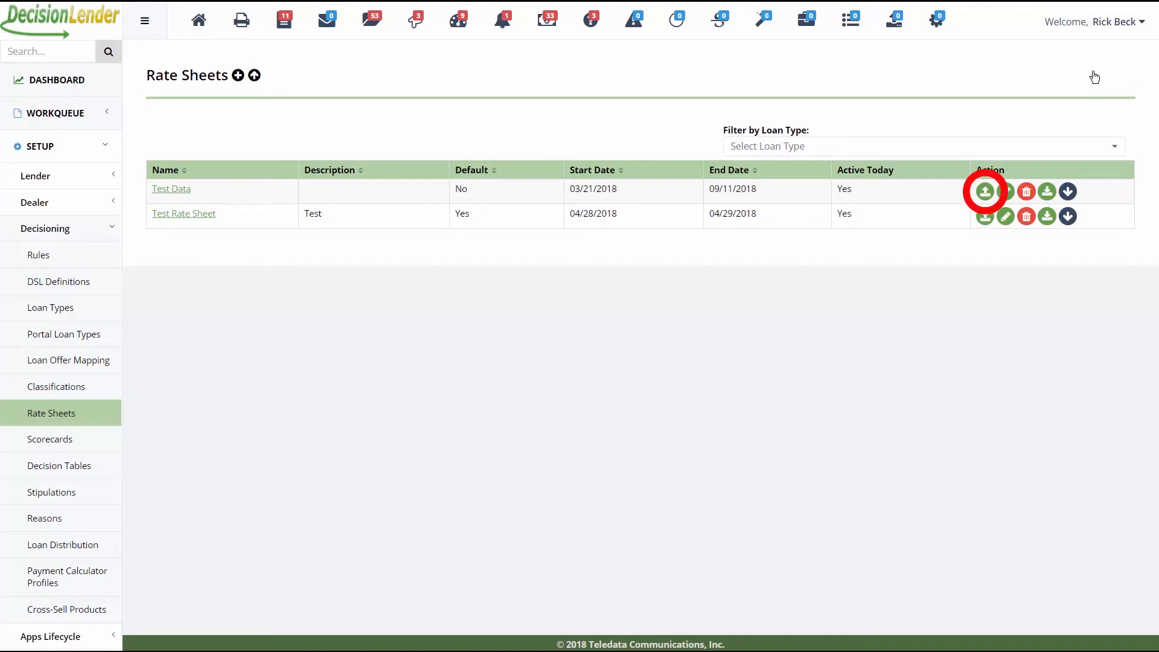
click(985, 192)
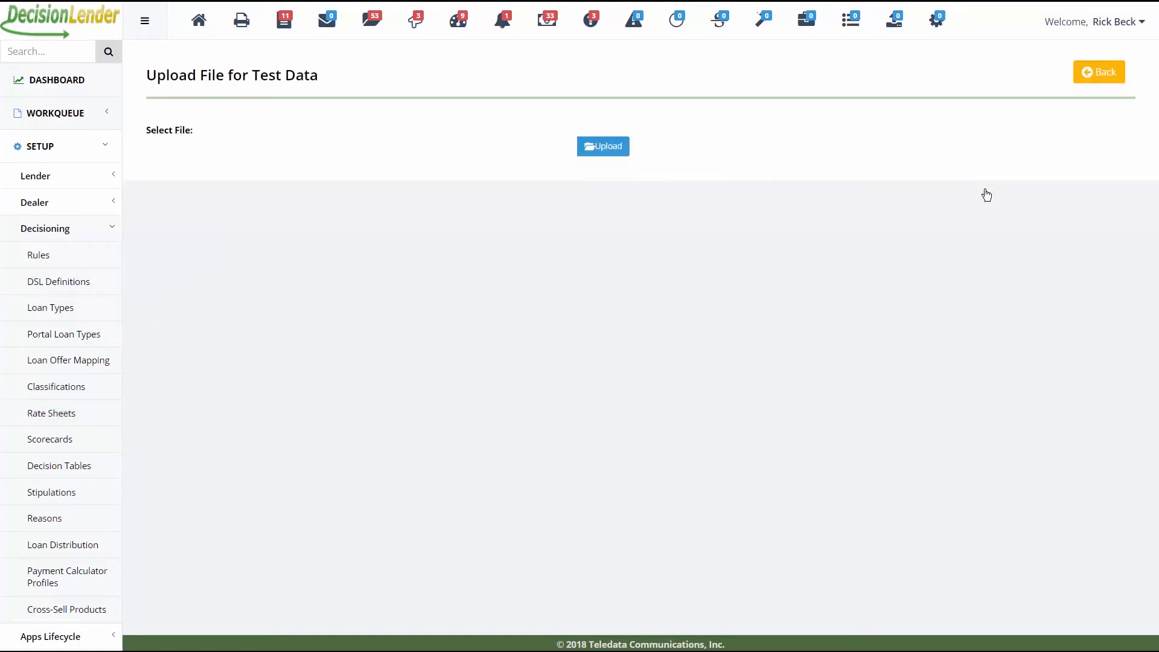
click(612, 147)
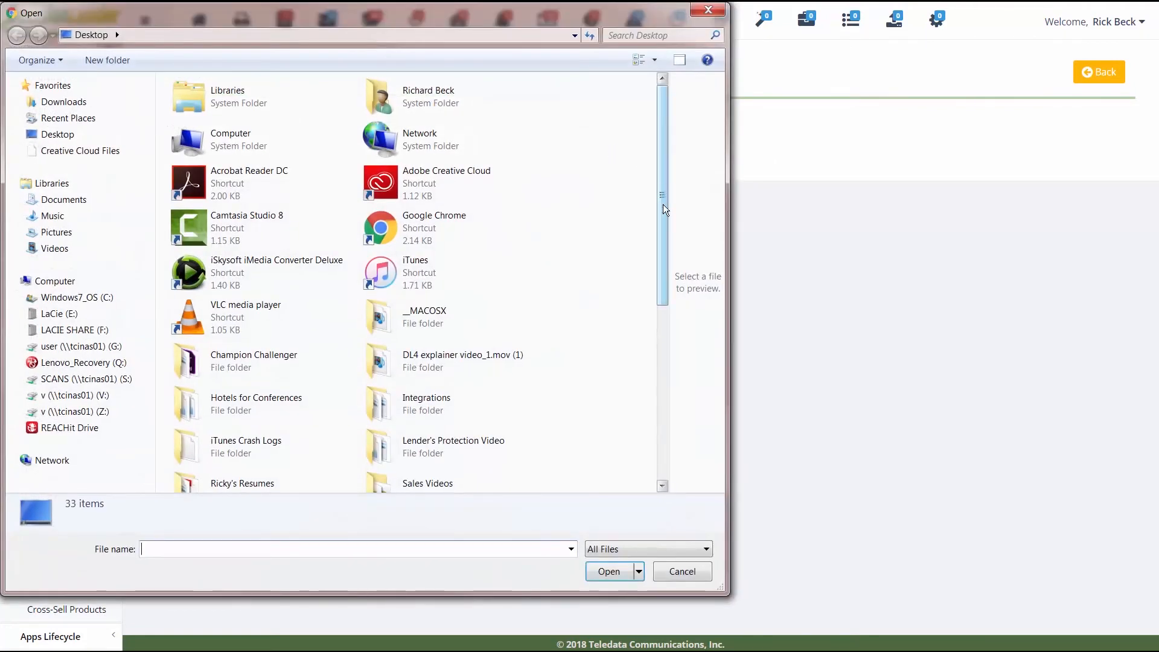
drag(664, 209, 693, 414)
click(290, 440)
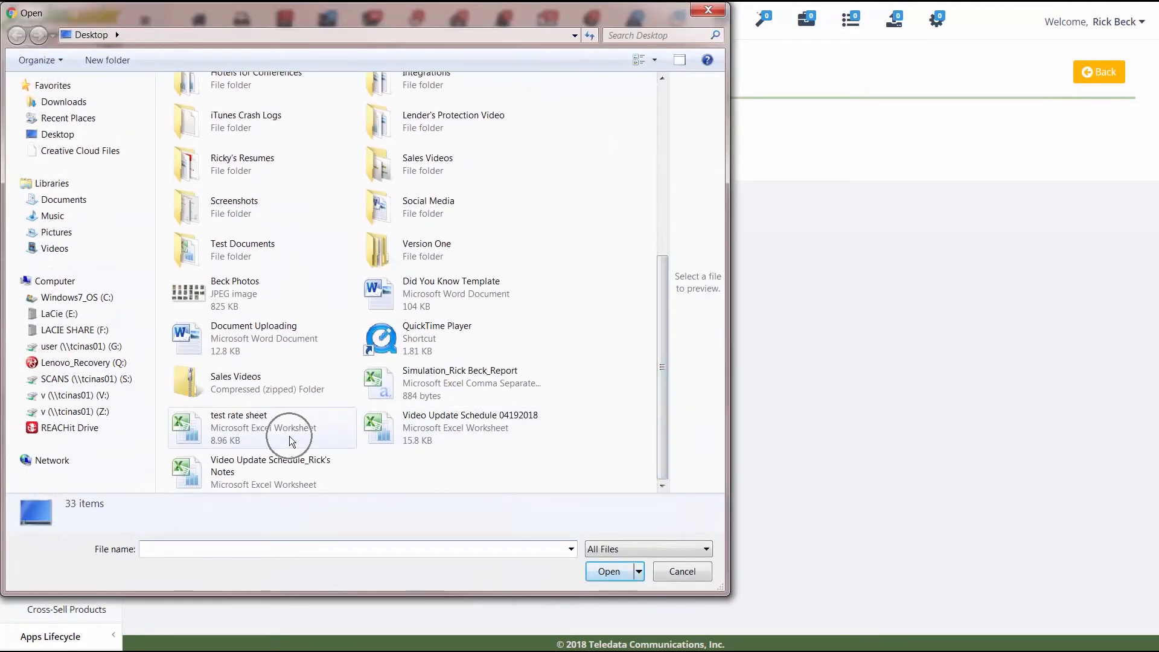
click(607, 571)
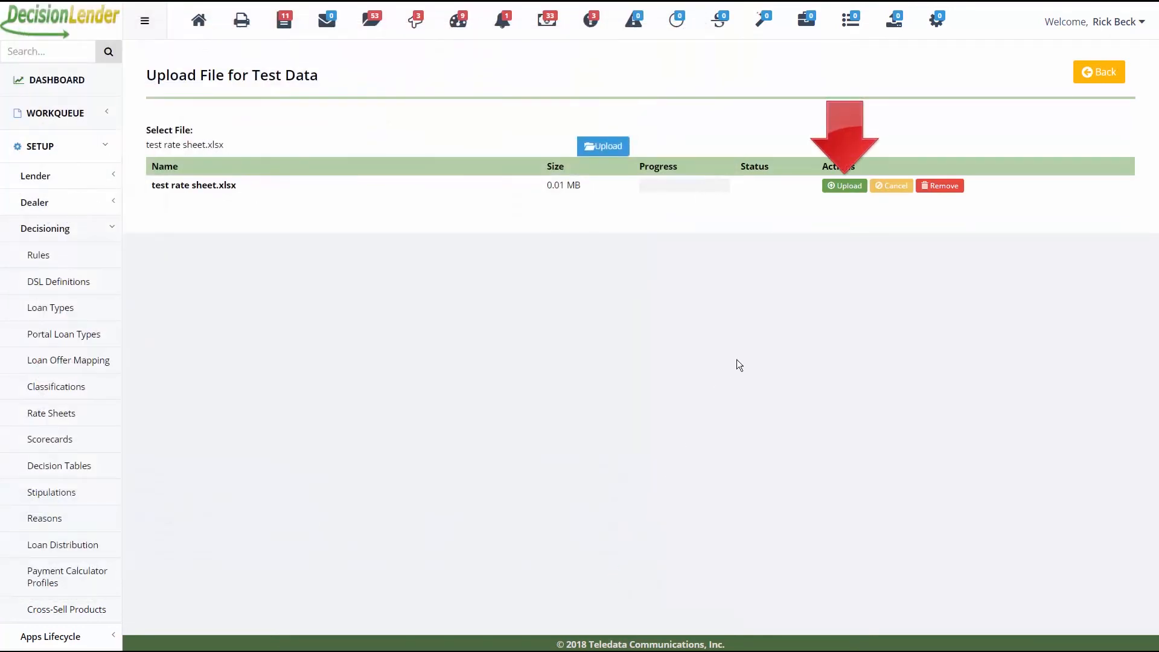
click(844, 186)
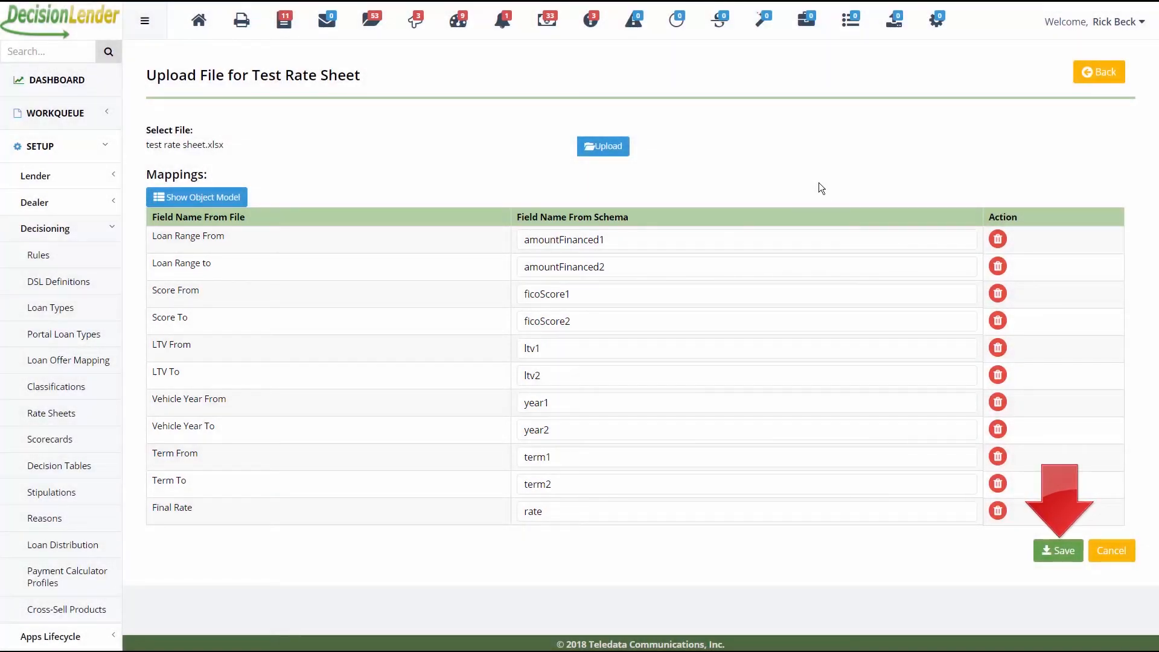
click(1053, 554)
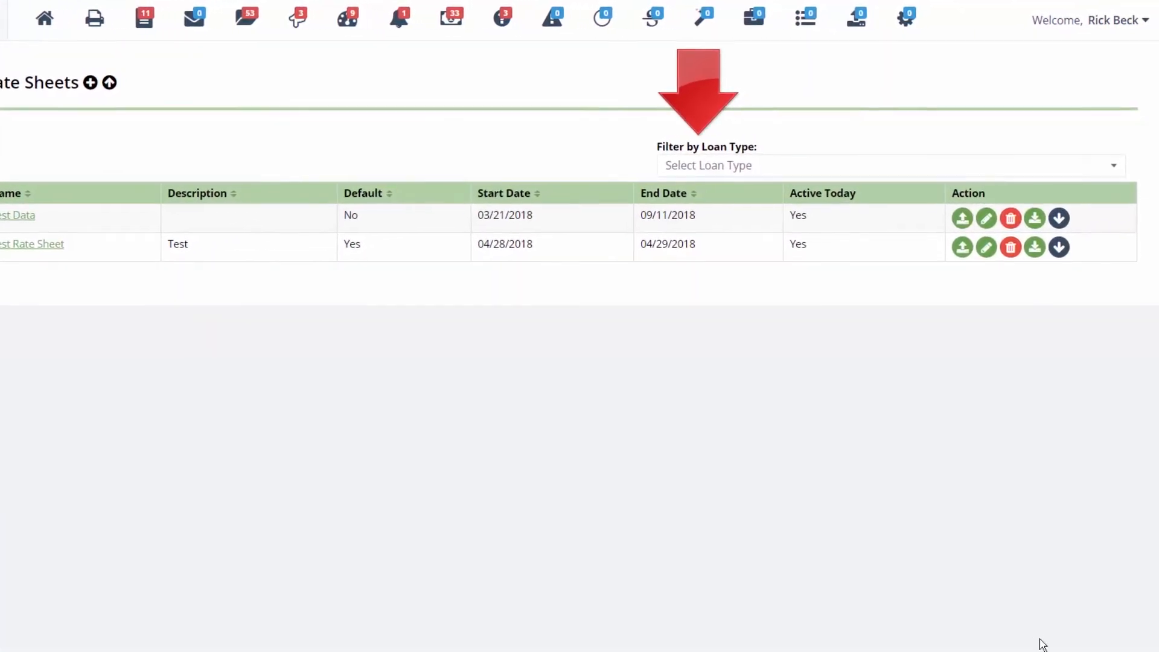
- Filter the rate sheets by the Auto Lease loan type and delete the rate sheet described as default
click(832, 175)
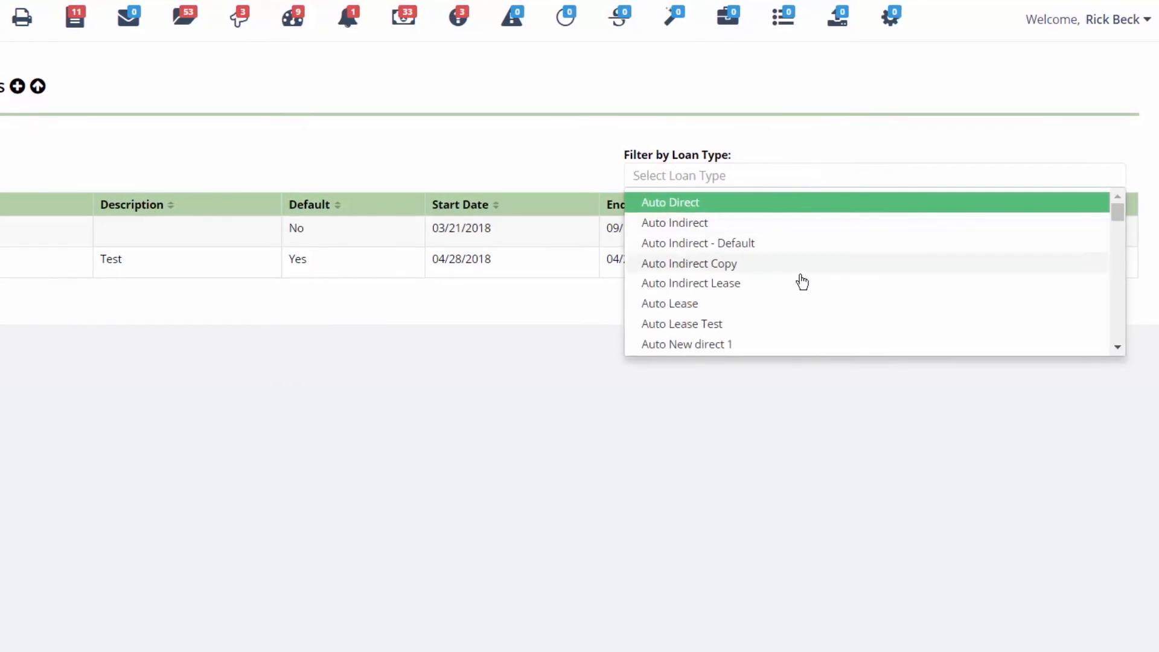
click(803, 305)
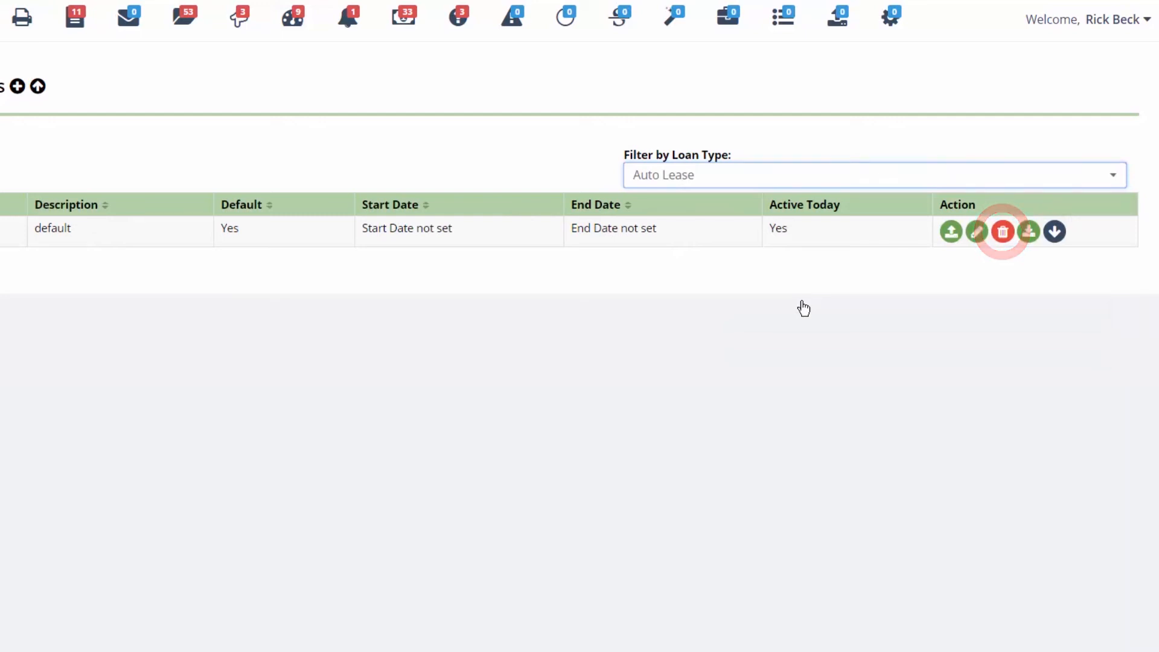
click(1003, 232)
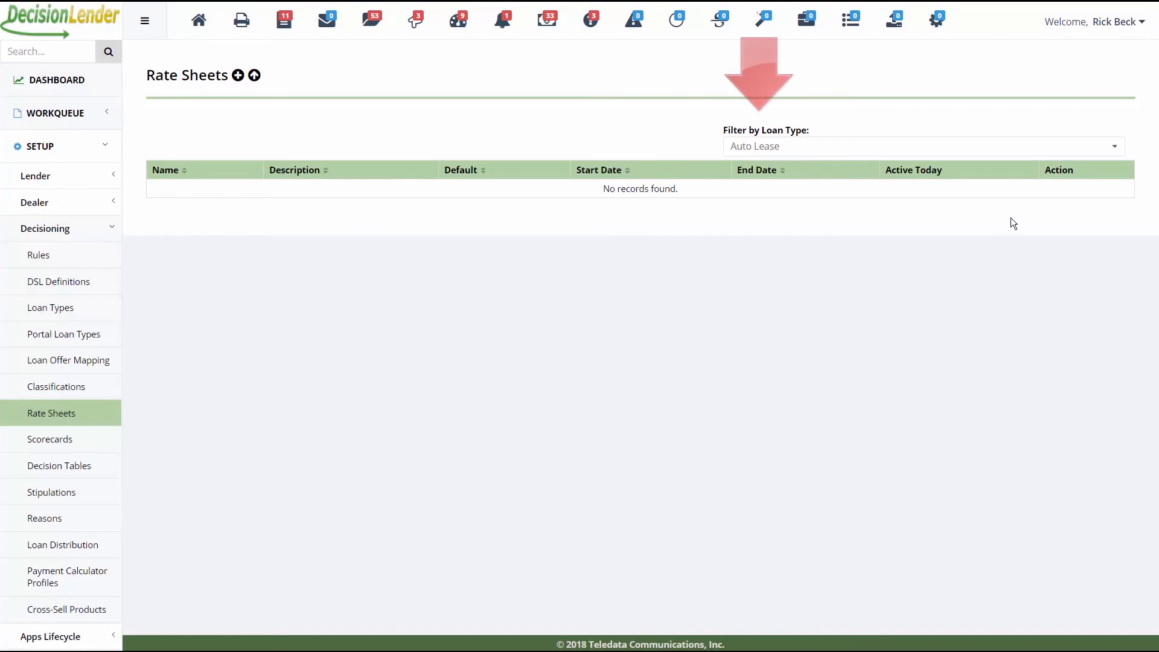
- Filter the rate sheets by the Auto Direct loan type, then download the Test Data rate sheet as Test Data.xlsx and open it
click(849, 145)
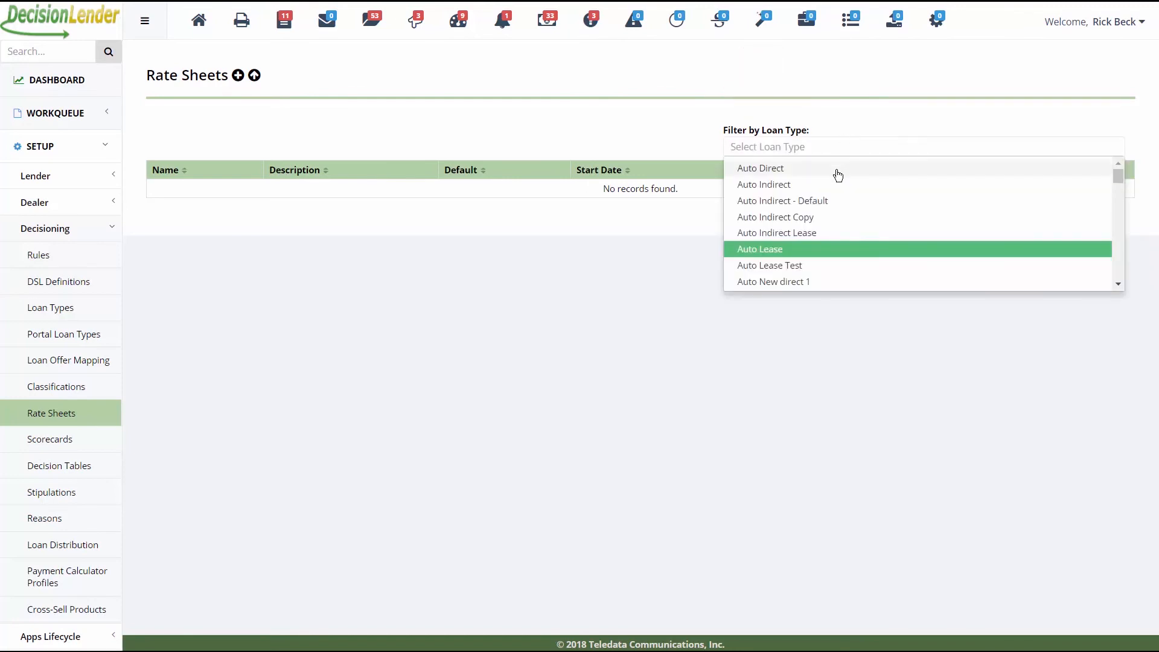
click(840, 174)
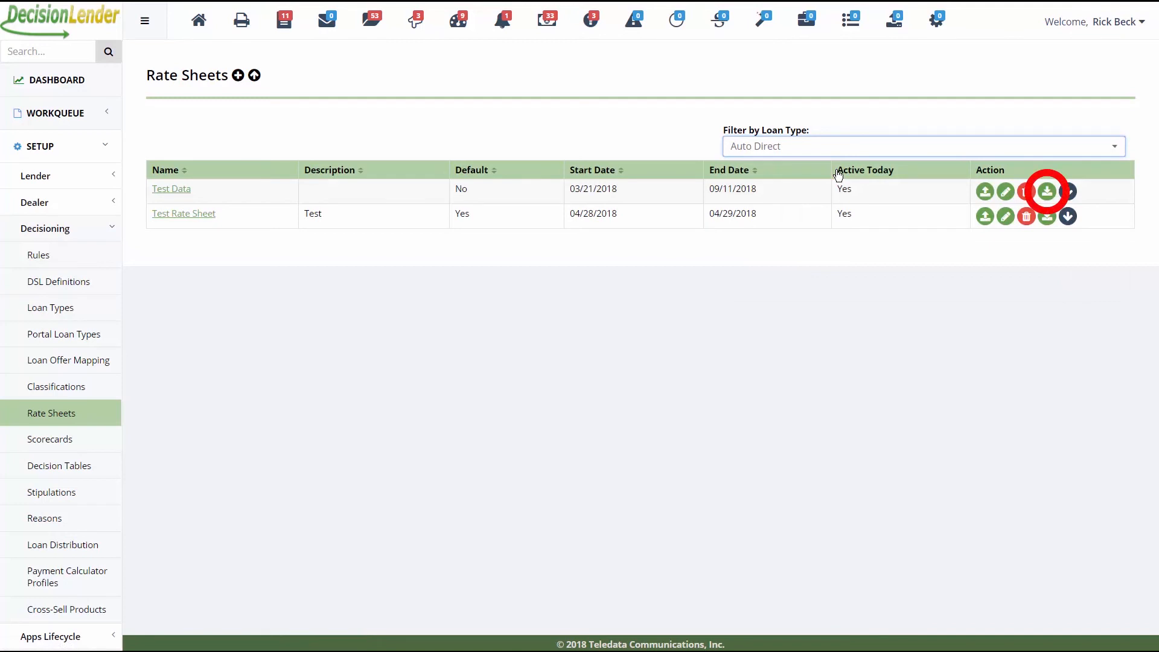
click(1047, 192)
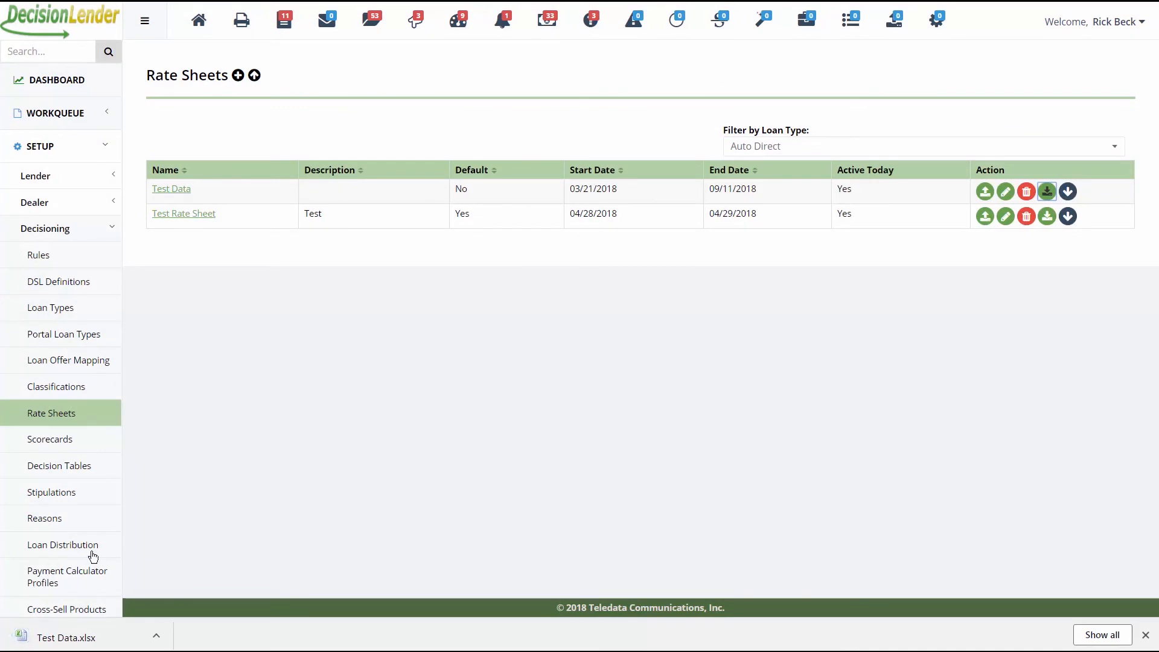
click(89, 636)
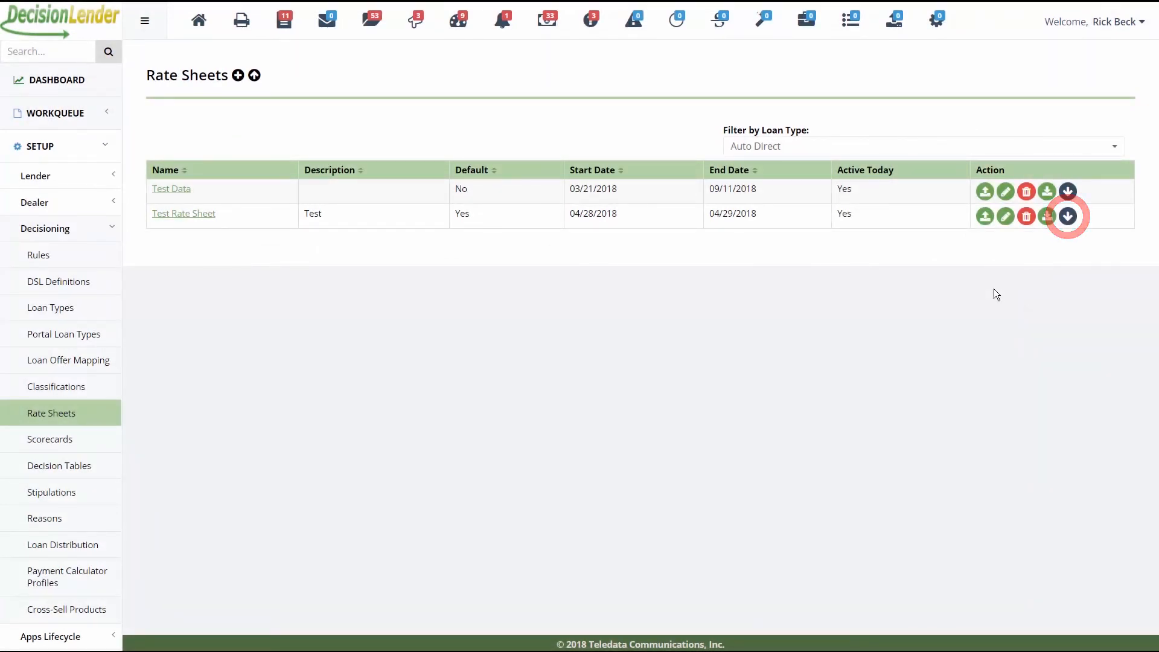
- Export the Test Rate Sheet to the Desktop as the JSON file "Test Rate Sheet.qa lender" and open it
click(1072, 217)
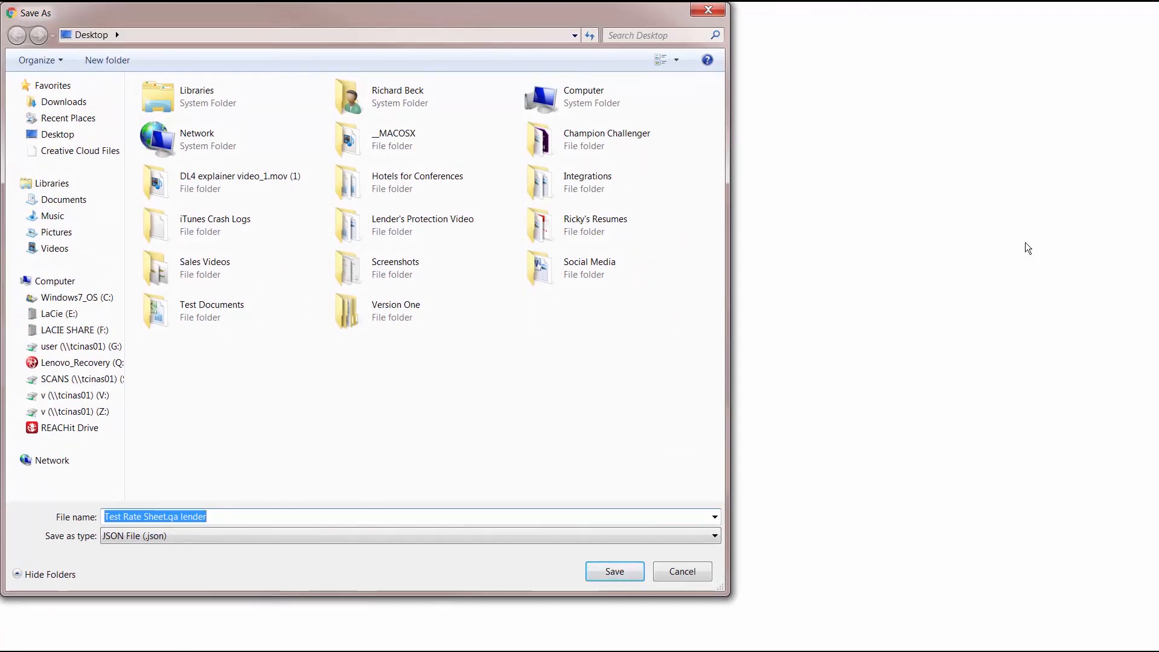
click(631, 573)
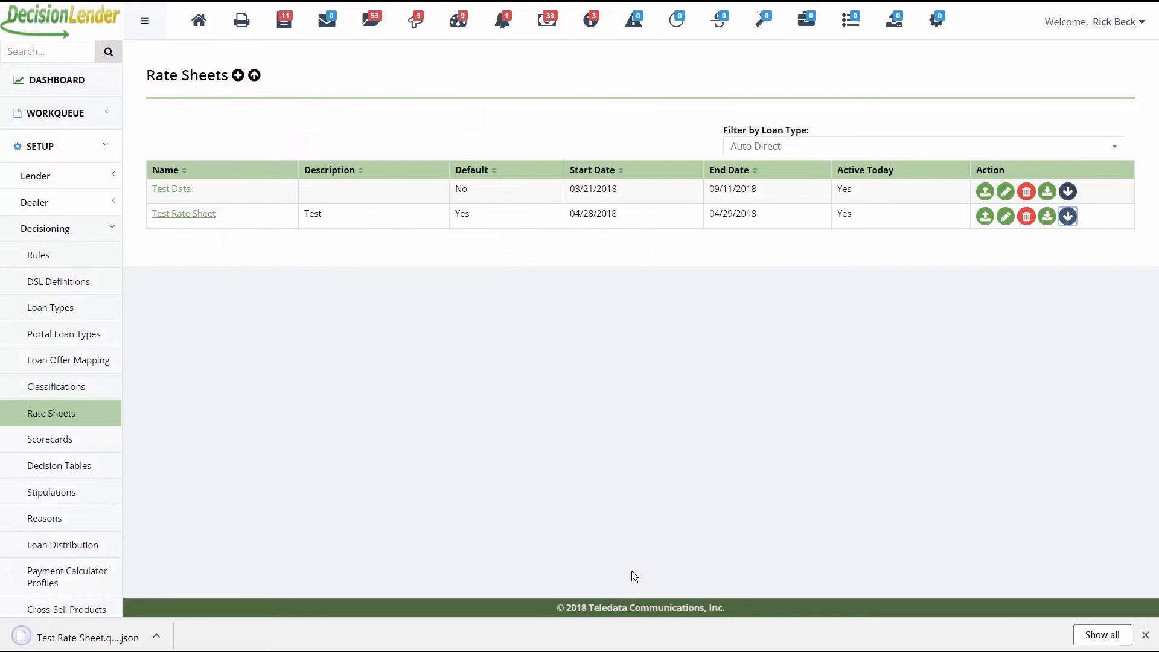
click(103, 641)
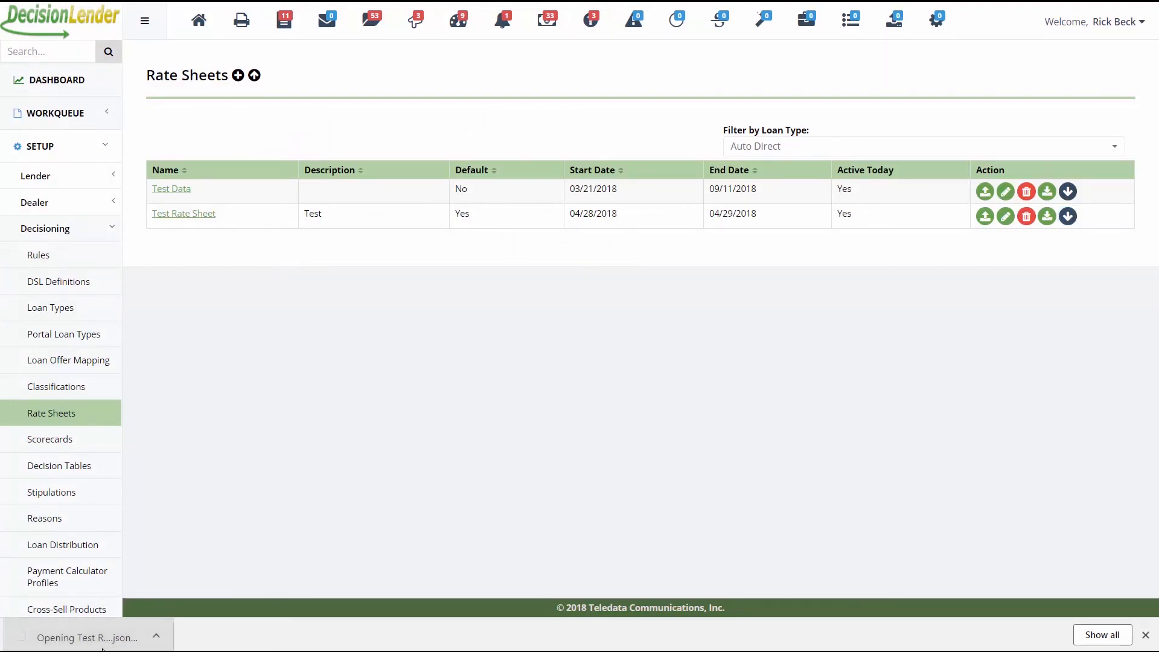